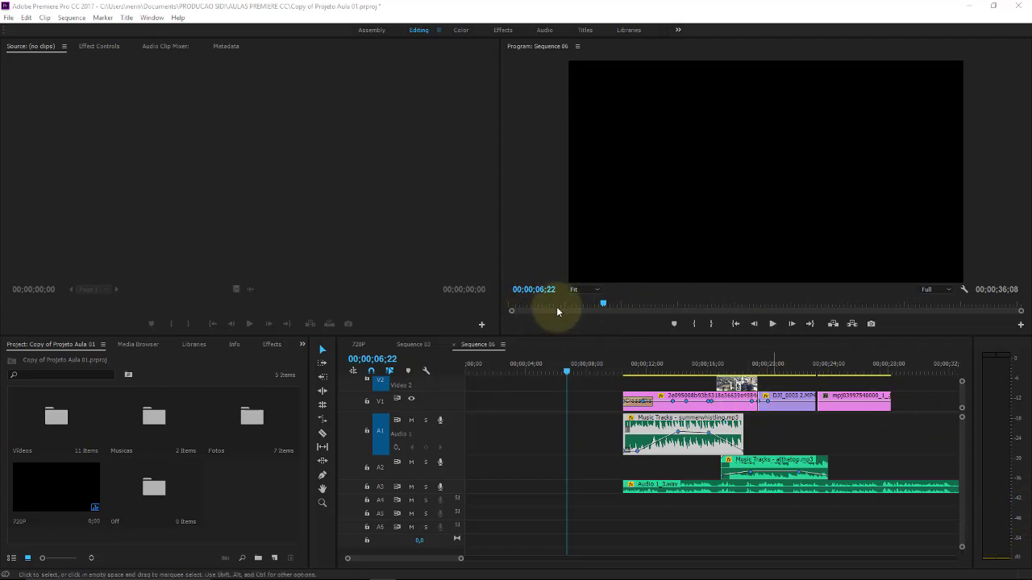
- Move the Sequence 06 playhead to about 00;00;09;14, just before the clips start
{"action": "left_click", "coordinate": [607, 360]}
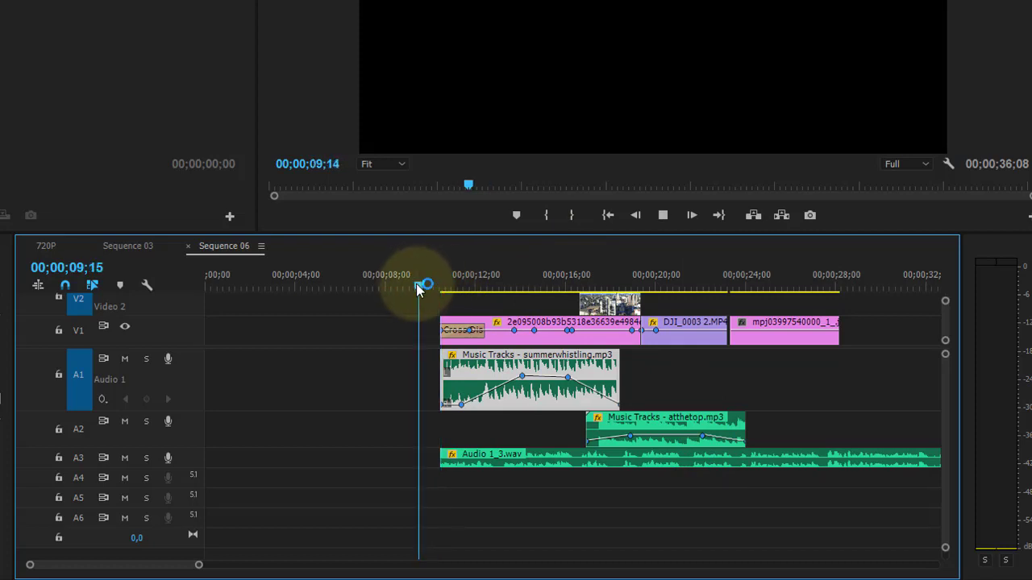
- Play the opening of Sequence 06, stop, and return the playhead to 00;00;05;25
{"action": "key", "text": "space"}
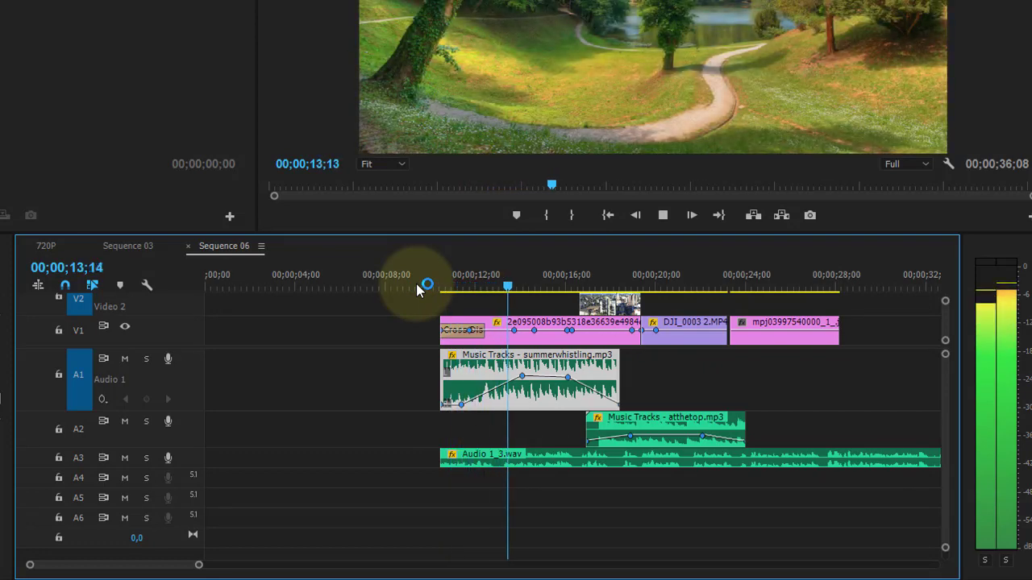
{"action": "key", "text": "space"}
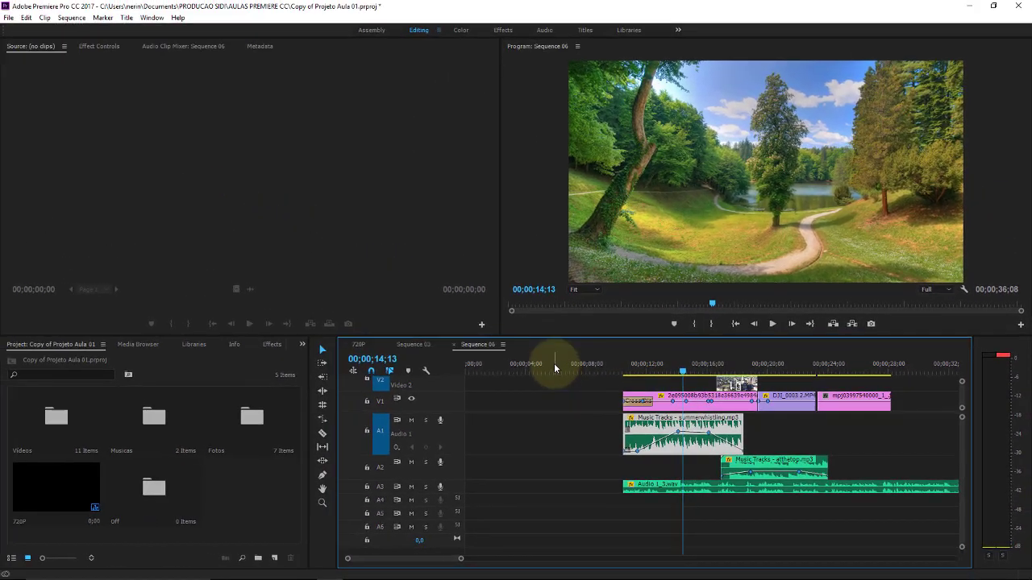
{"action": "left_click", "coordinate": [554, 368]}
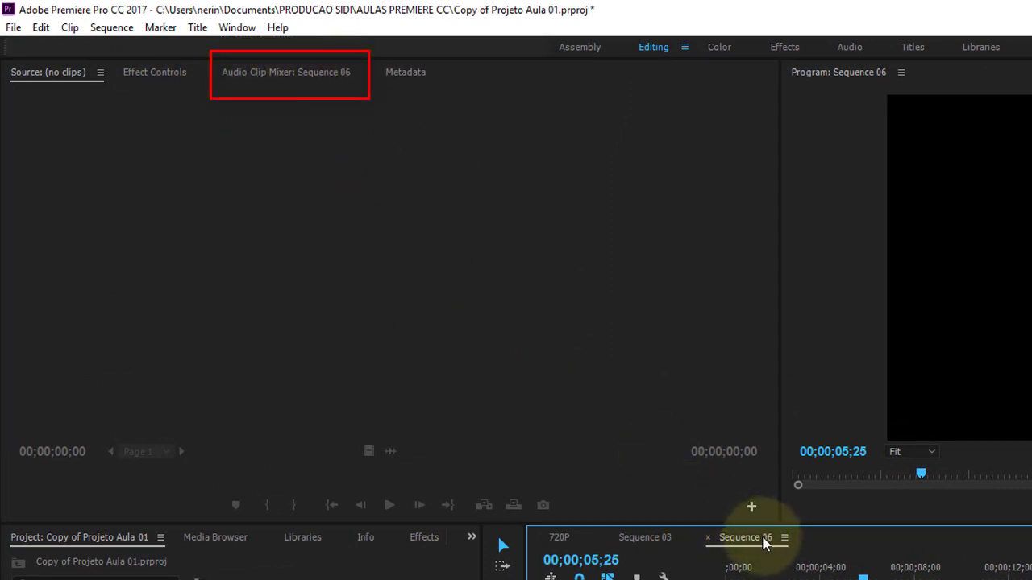
- Bring up the Audio Clip Mixer: Sequence 06 panel with its Audio 1–6 channel strips
{"action": "left_click", "coordinate": [281, 73]}
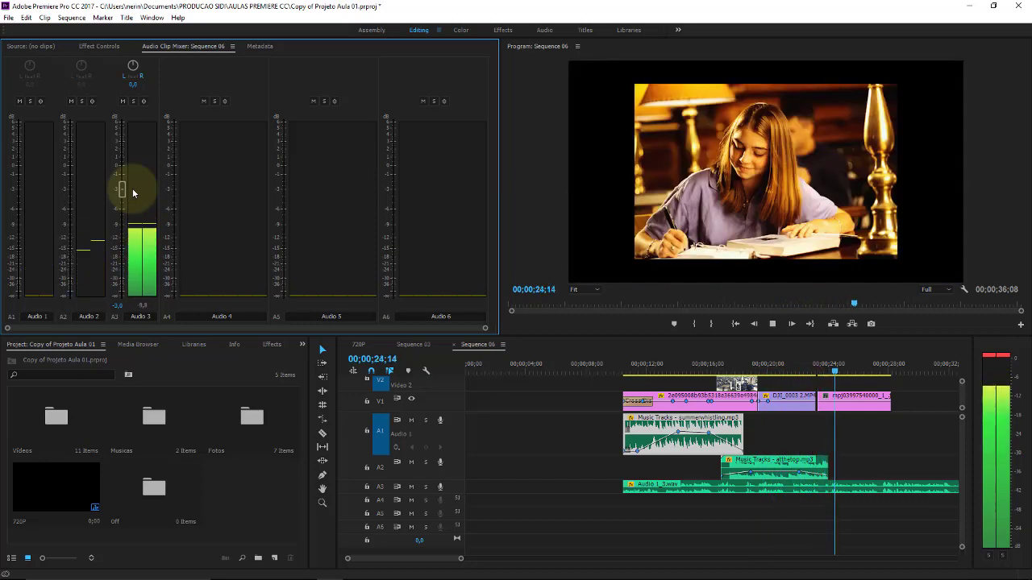
- Stop playback and park the playhead at 00;00;11;08 near the start of the music
{"action": "key", "text": "space"}
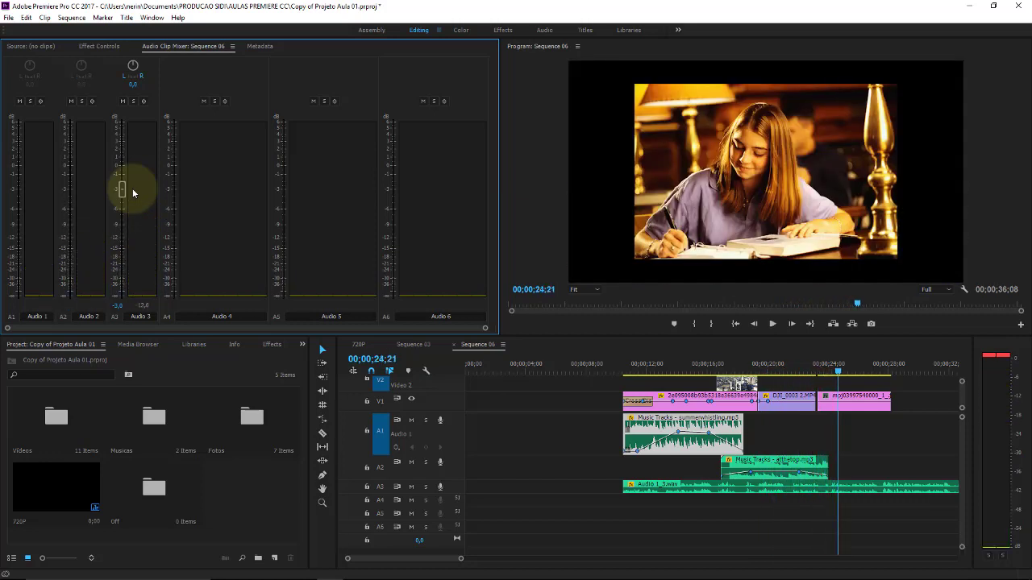
{"action": "left_click", "coordinate": [635, 366]}
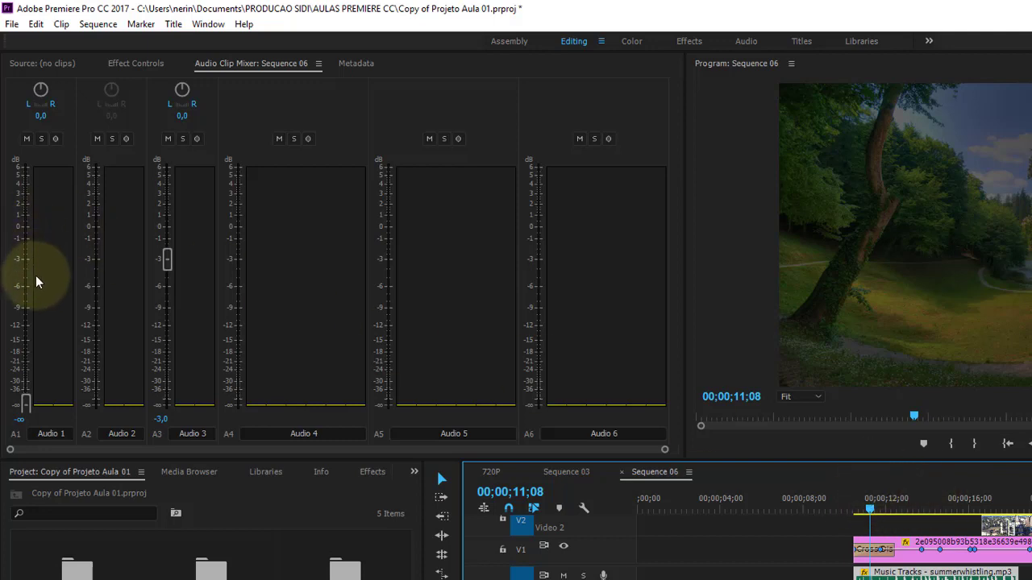
{"action": "left_click", "coordinate": [42, 184]}
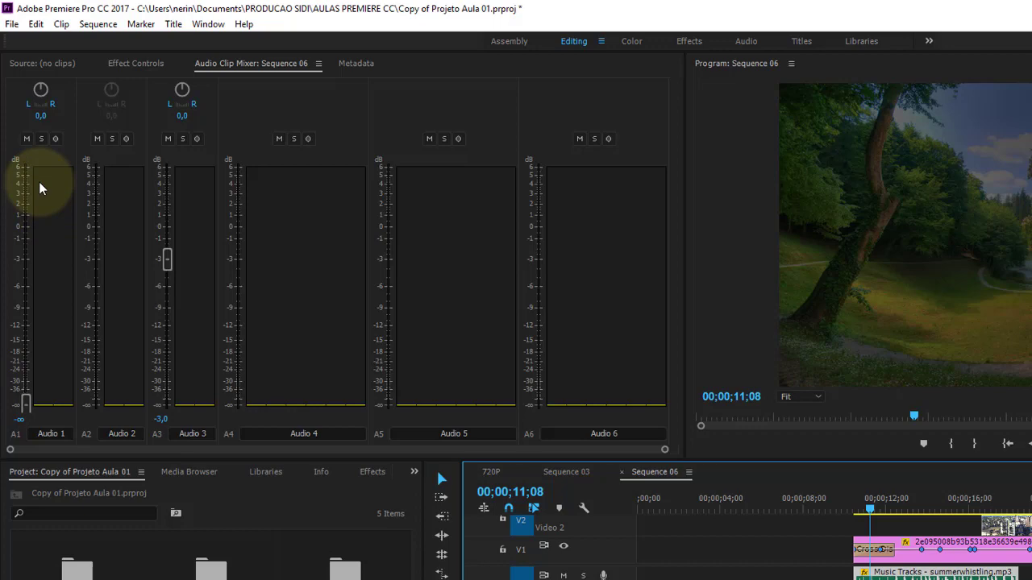
{"action": "left_click", "coordinate": [44, 191]}
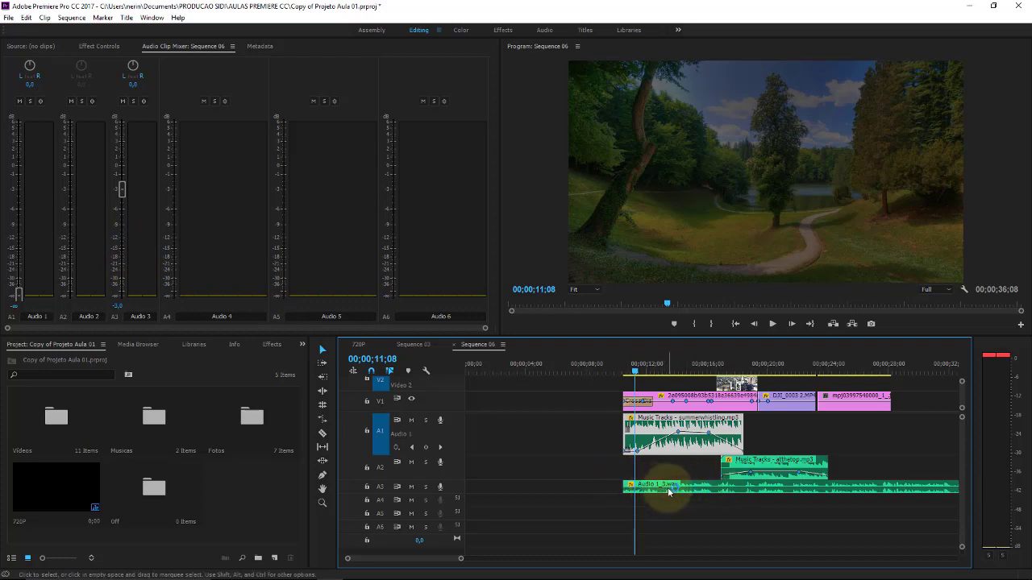
- Play from 00;00;09;23 and raise the Audio 1 mixer fader to about 1.5 dB
{"action": "left_click", "coordinate": [614, 365]}
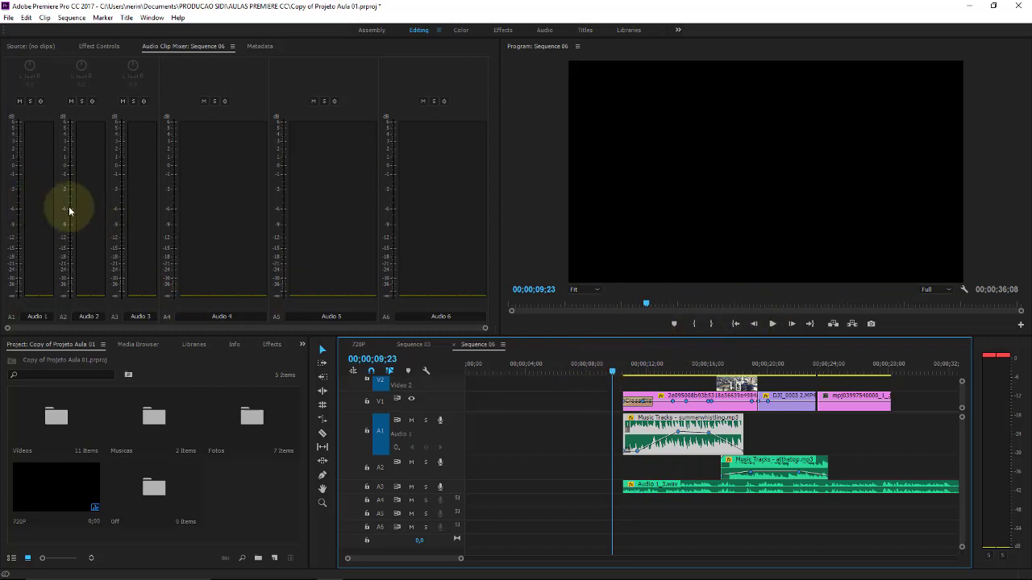
{"action": "key", "text": "space"}
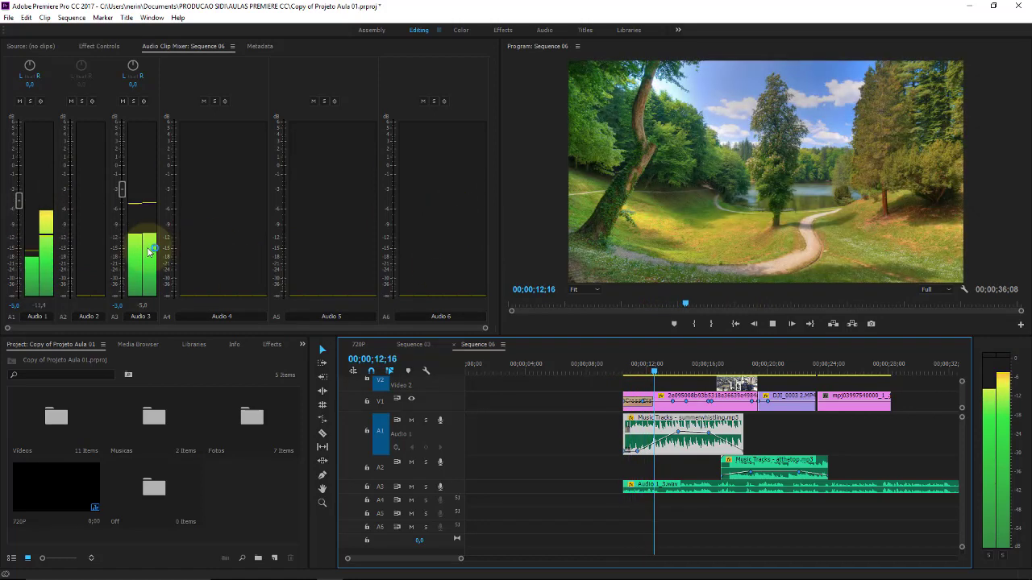
{"action": "key", "text": "space"}
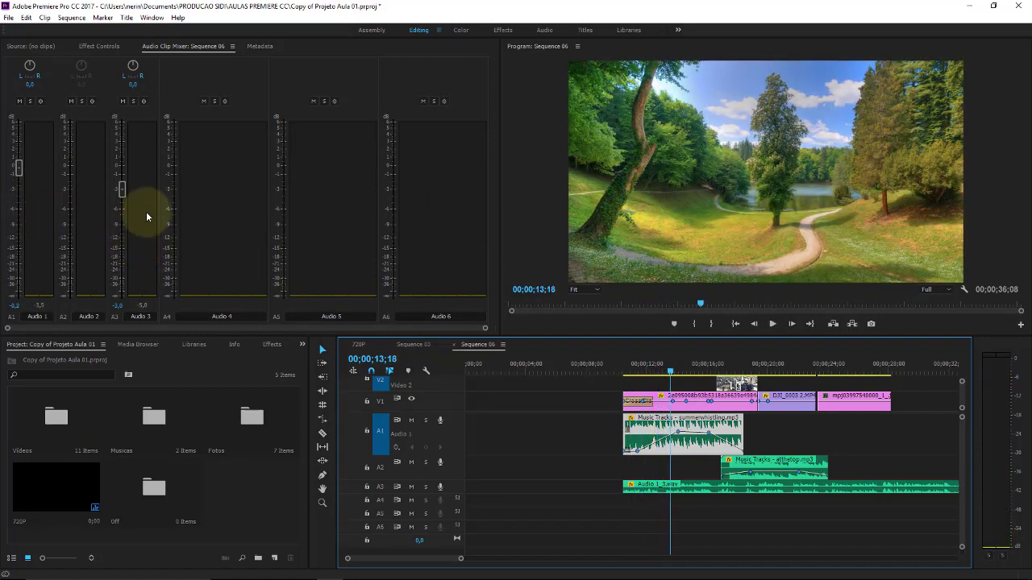
{"action": "key", "text": "space"}
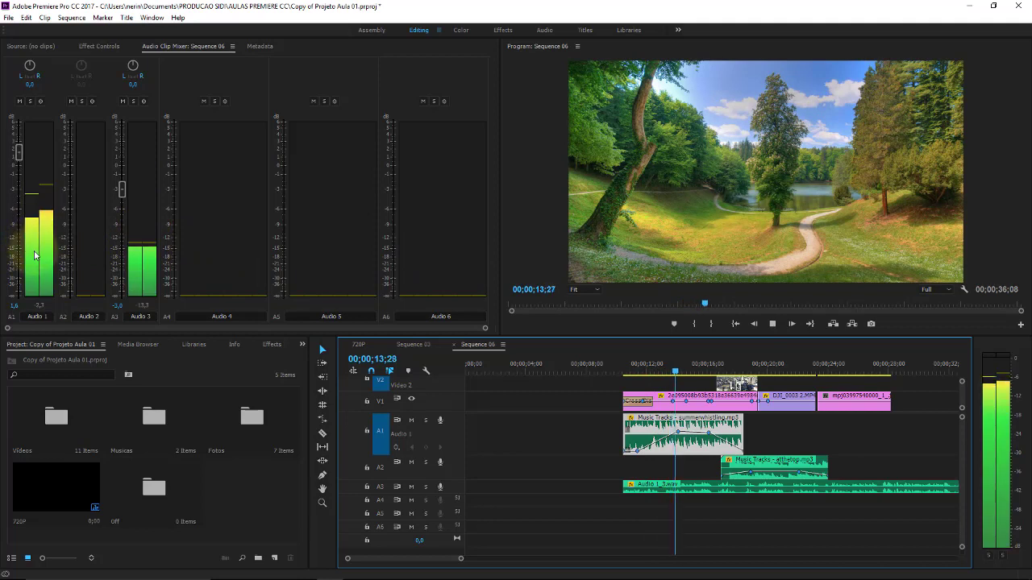
{"action": "left_click_drag", "start_coordinate": [19, 167], "coordinate": [23, 153]}
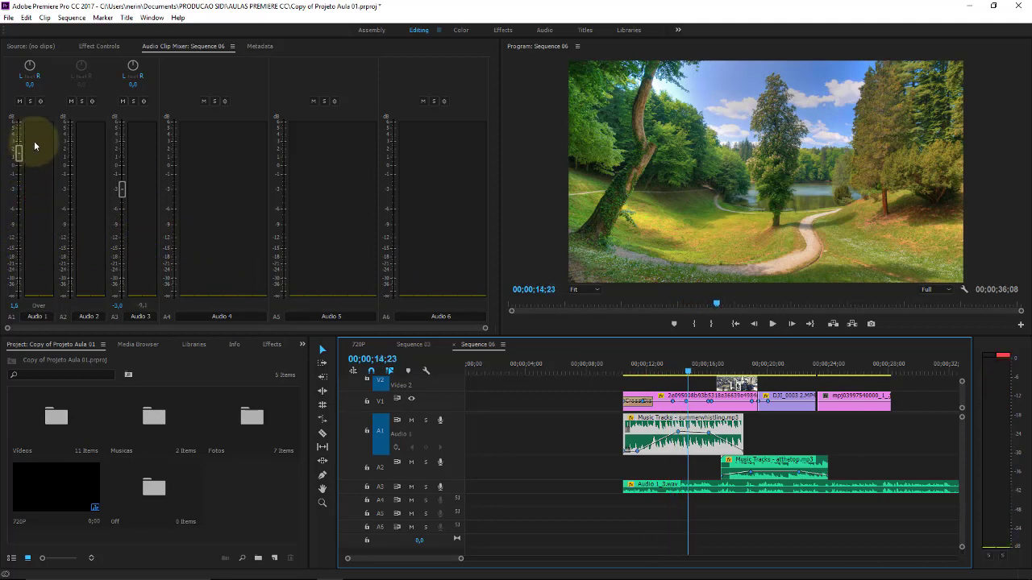
{"action": "key", "text": "space"}
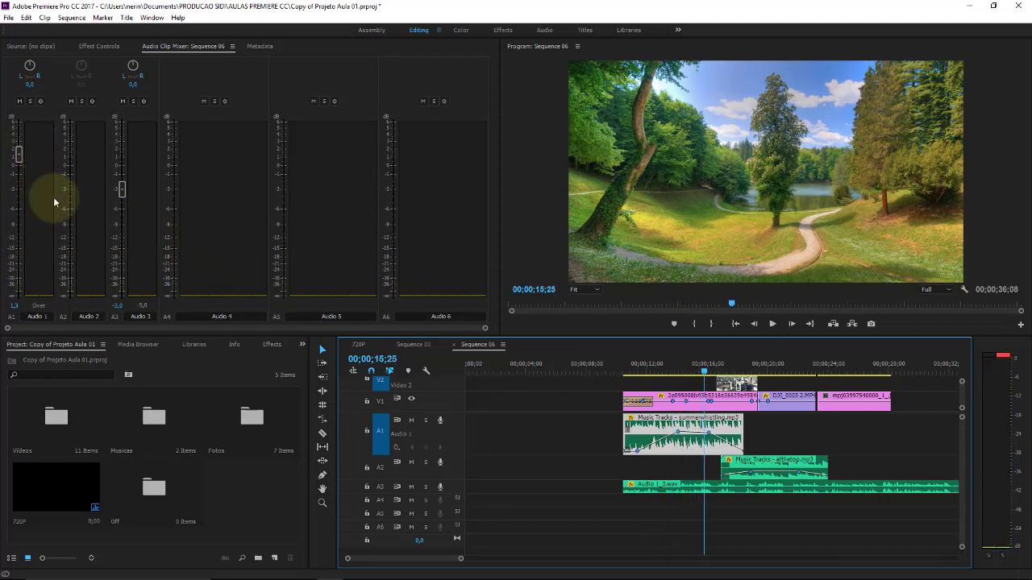
{"action": "key", "text": "space"}
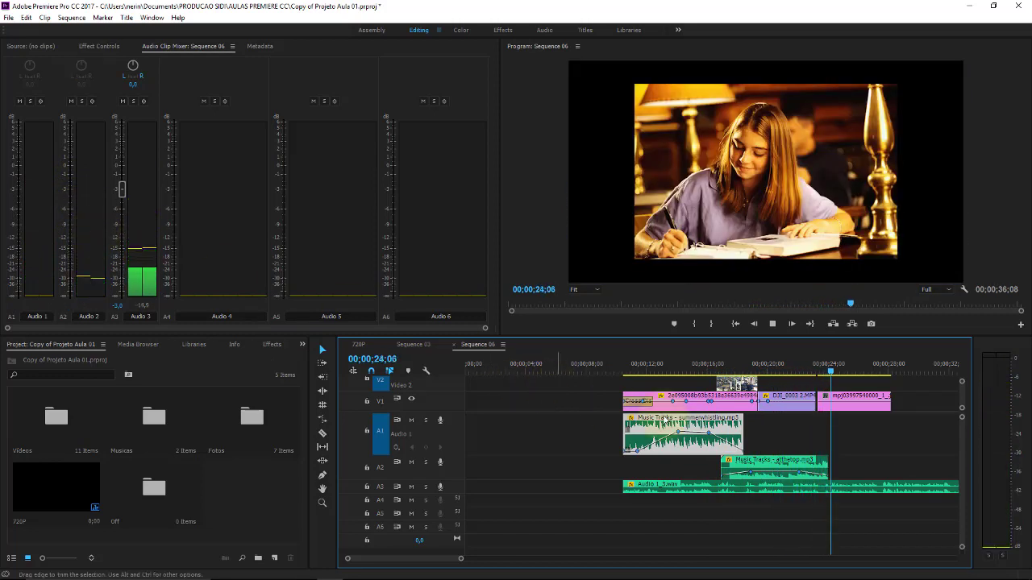
- Lower the A1 volume keyframe at 00;00;14;01 to -5.46 dB, then ride the Audio 1 fader up during playback
{"action": "key", "text": "space"}
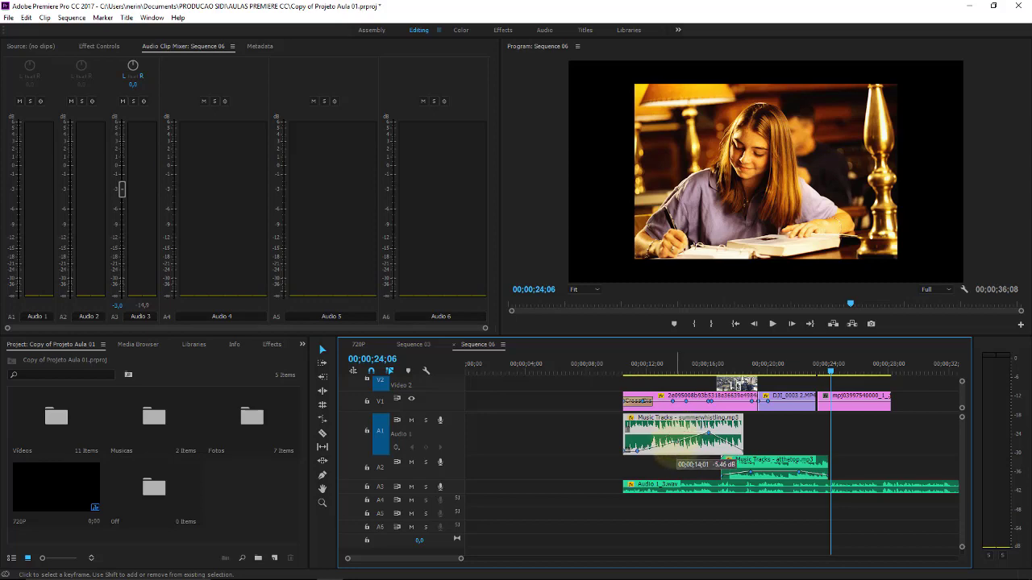
{"action": "left_click_drag", "start_coordinate": [707, 435], "coordinate": [701, 439]}
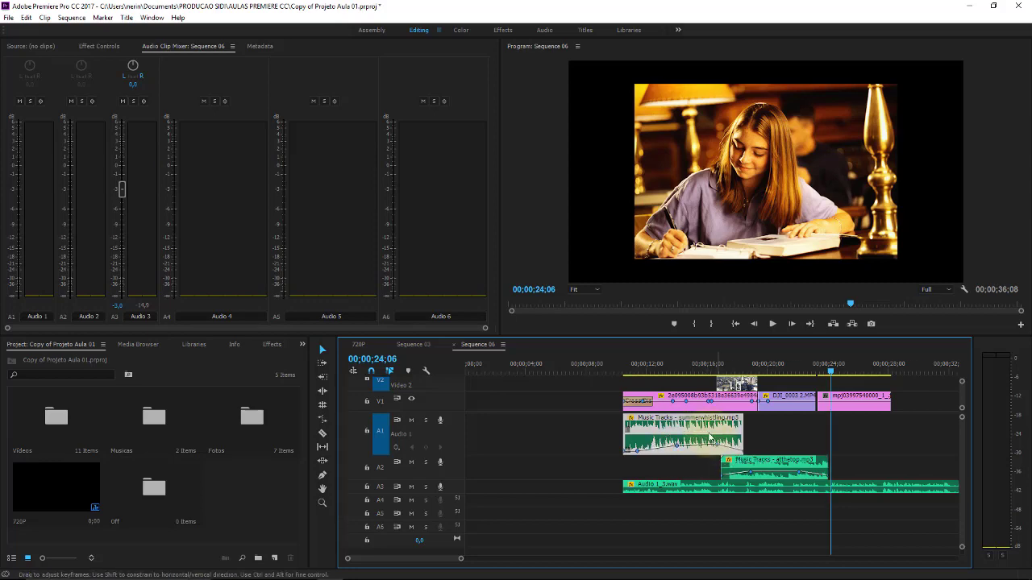
{"action": "left_click", "coordinate": [619, 366]}
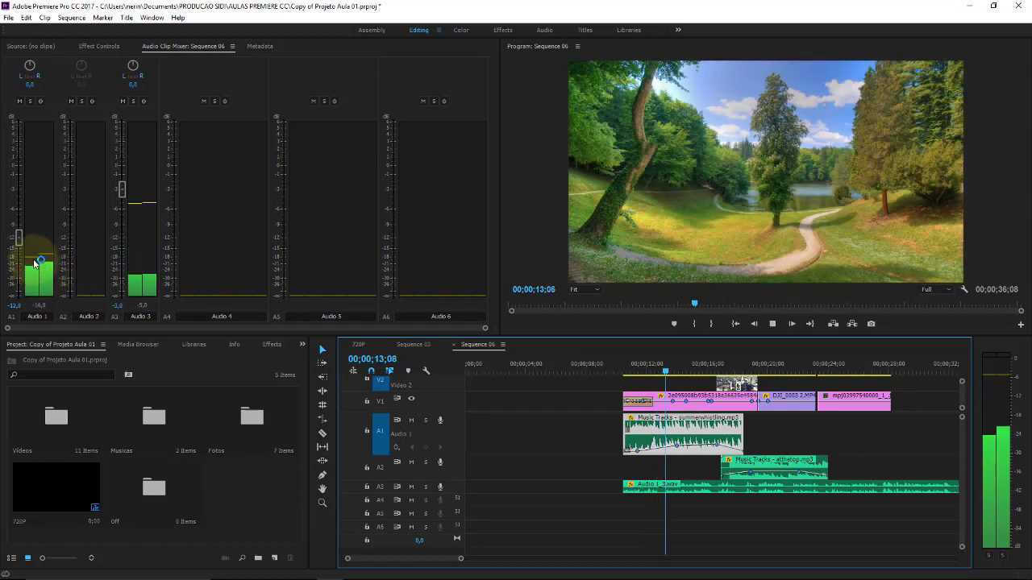
{"action": "left_click_drag", "start_coordinate": [19, 259], "coordinate": [18, 230]}
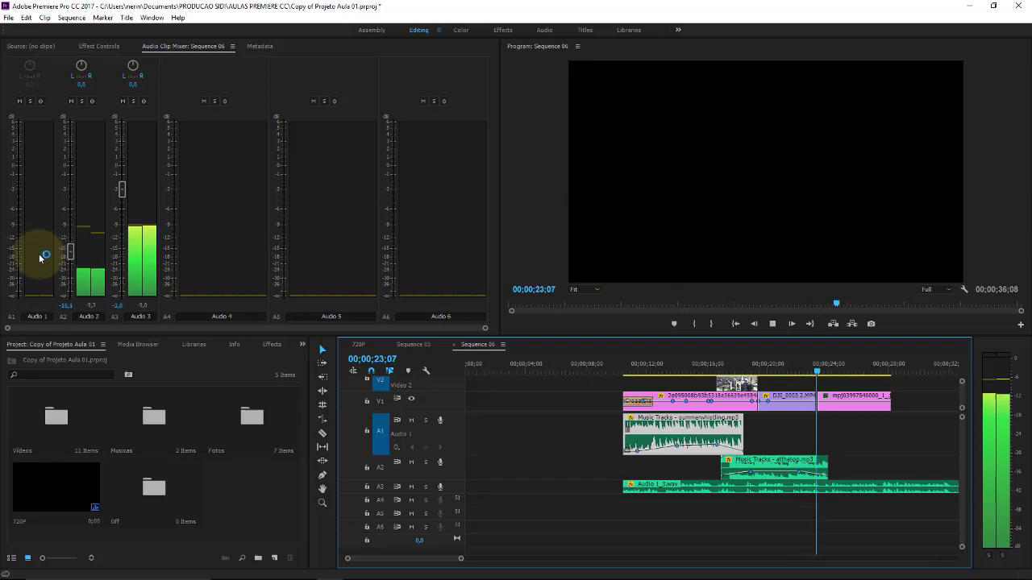
{"action": "key", "text": "space"}
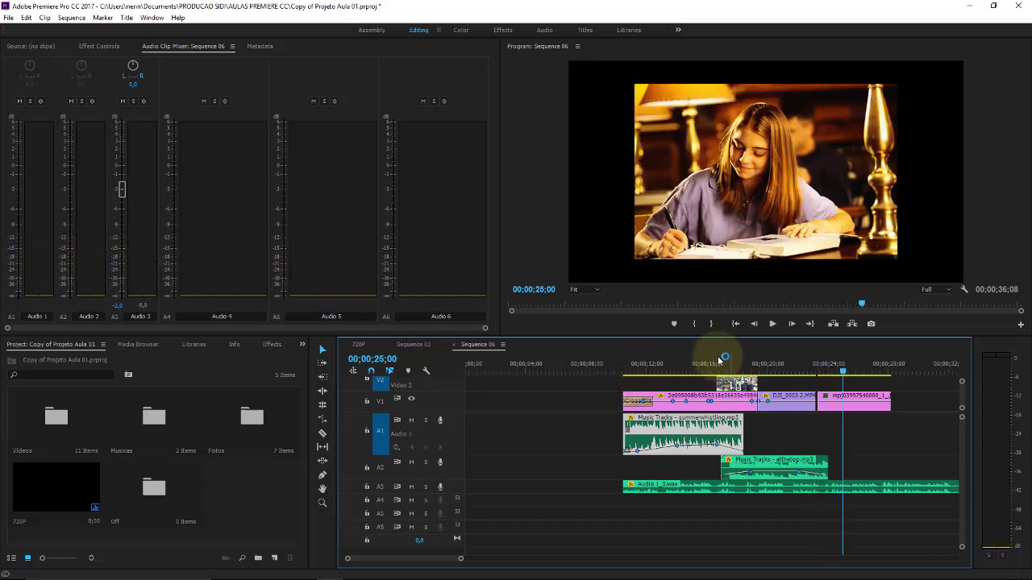
- Play Sequence 06 from 00;00;14;17, stopping and resuming to listen to the Audio 1 music
{"action": "left_click", "coordinate": [686, 363]}
{"action": "key", "text": "space"}
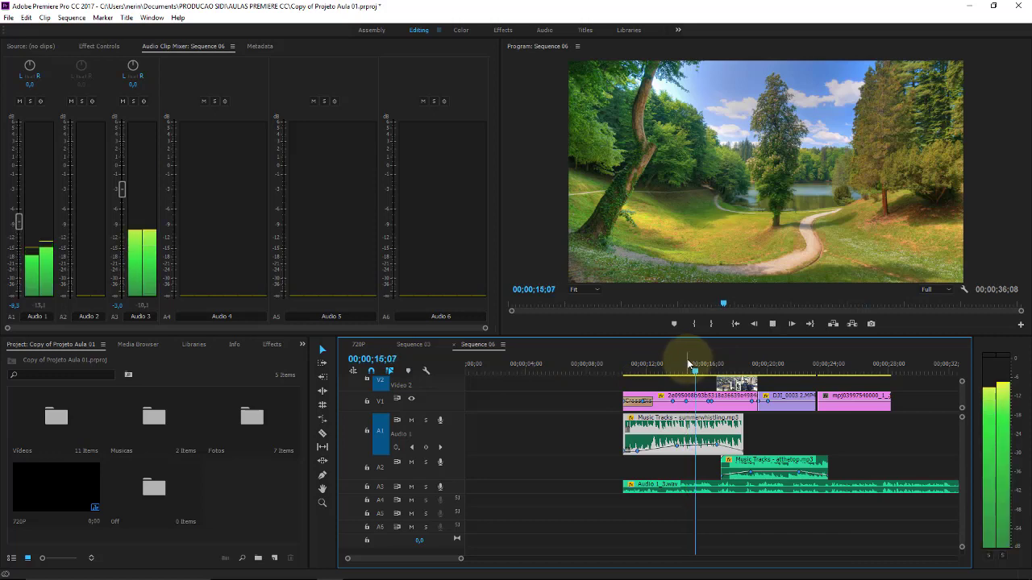
{"action": "key", "text": "space"}
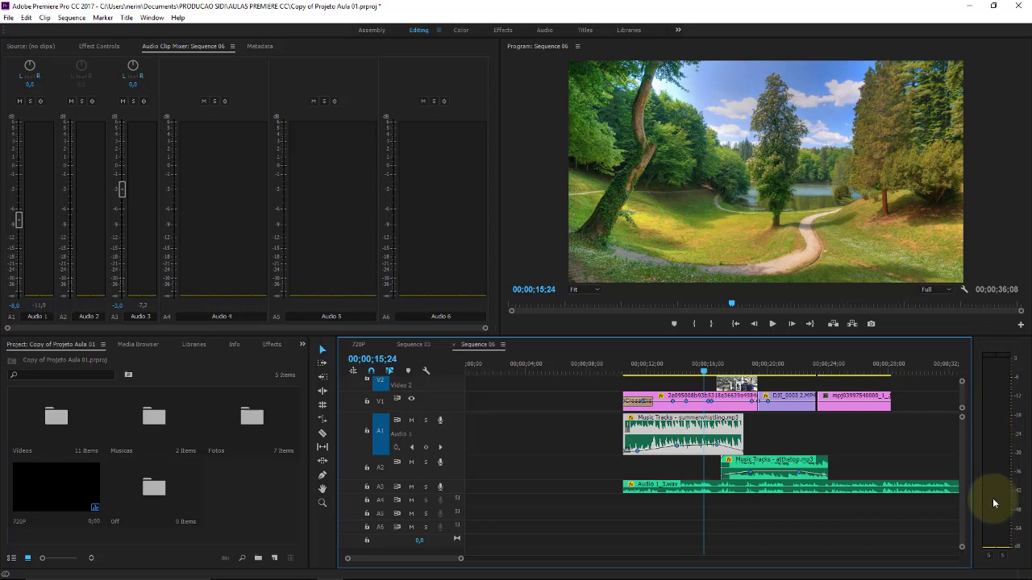
{"action": "key", "text": "space"}
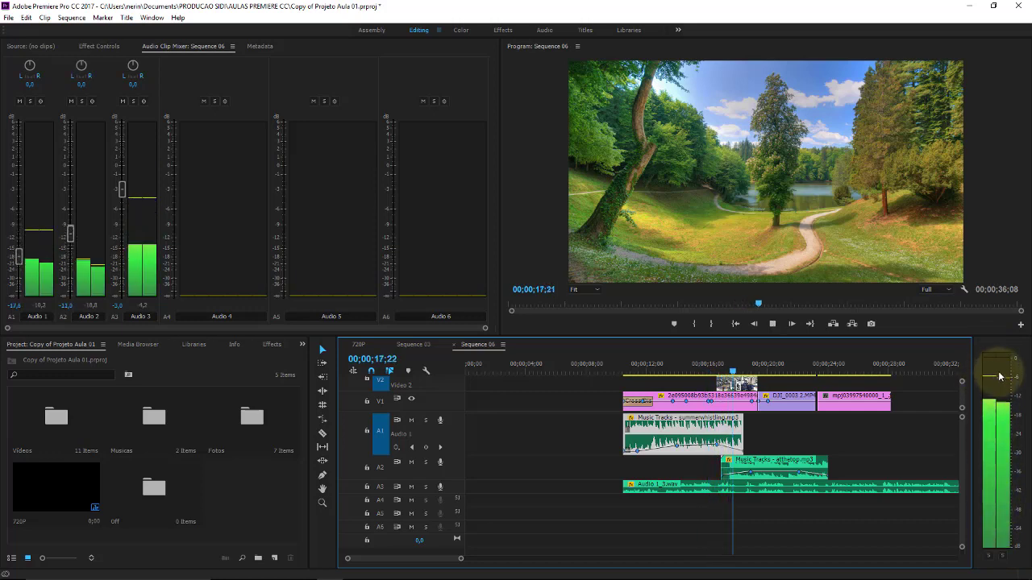
{"action": "key", "text": "space"}
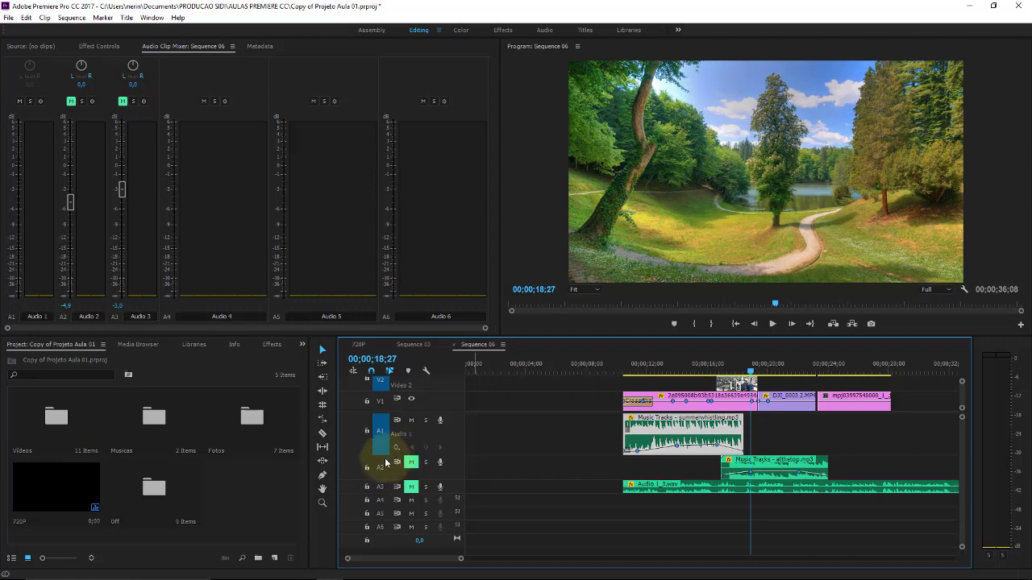
- Nudge the atthetop.mp3 volume keyframe on A2, replay from about 13 seconds, and save the project
{"action": "left_click", "coordinate": [649, 365]}
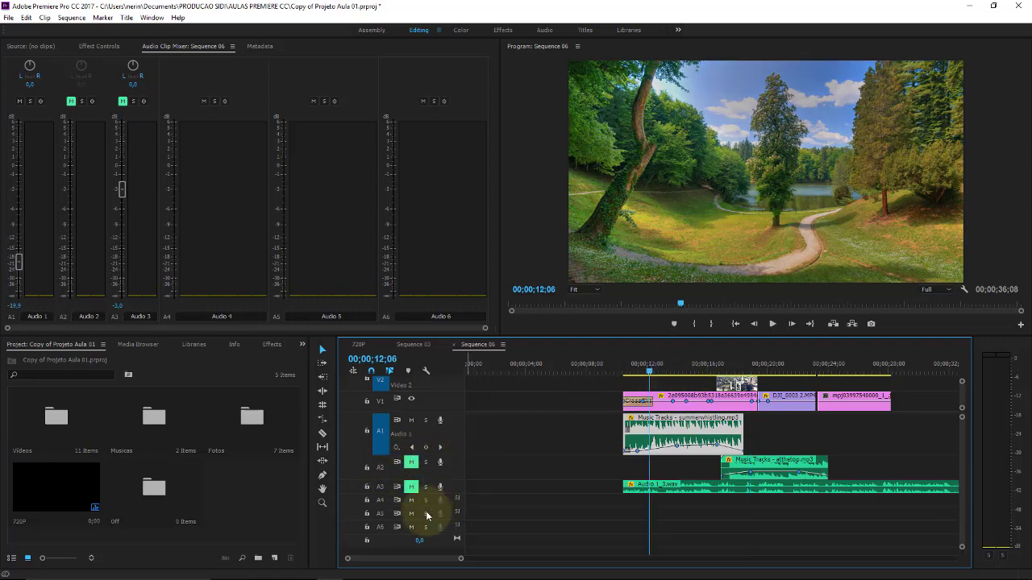
{"action": "key", "text": "space"}
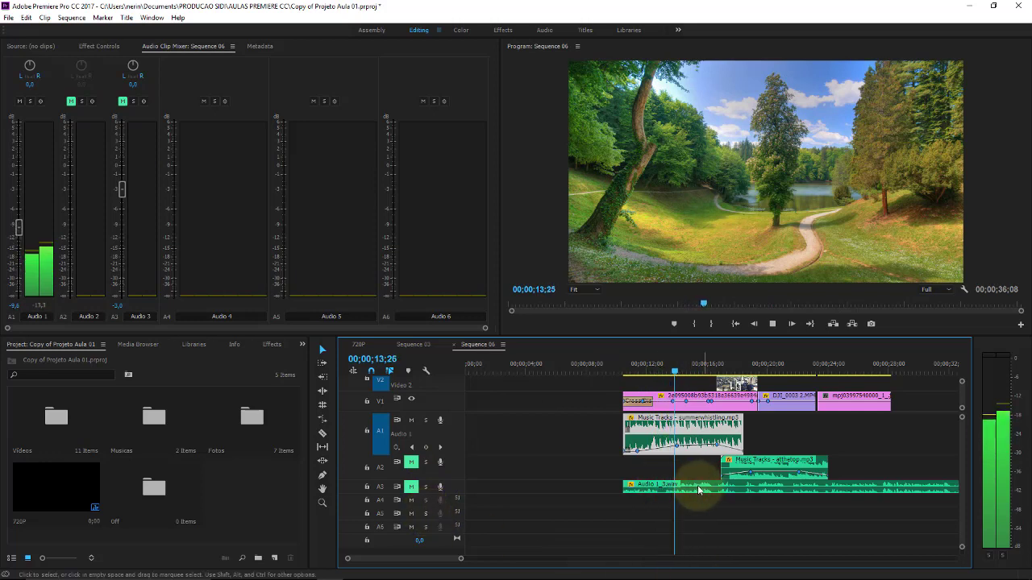
{"action": "key", "text": "space"}
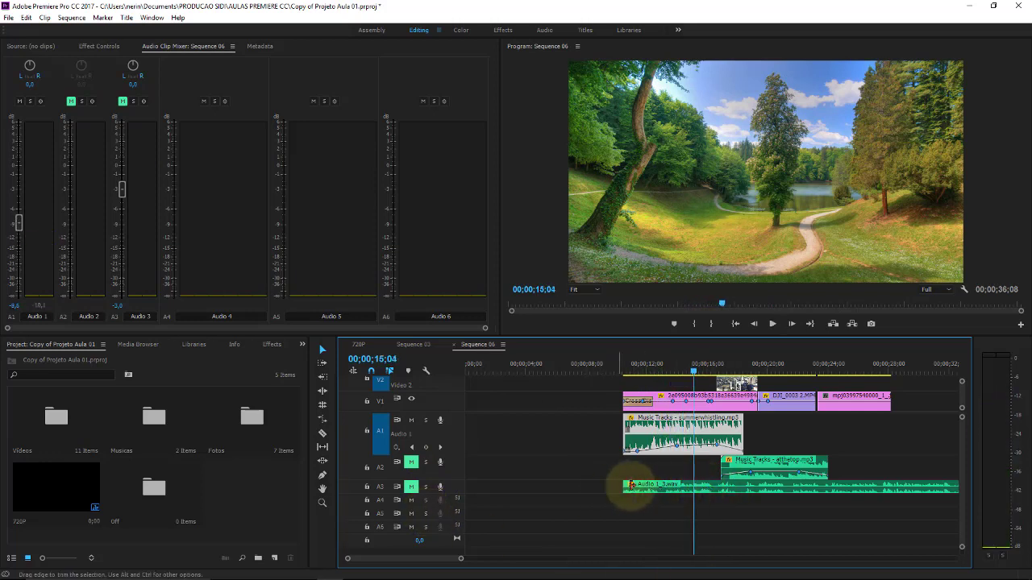
{"action": "key", "text": "space"}
{"action": "key", "text": "space"}
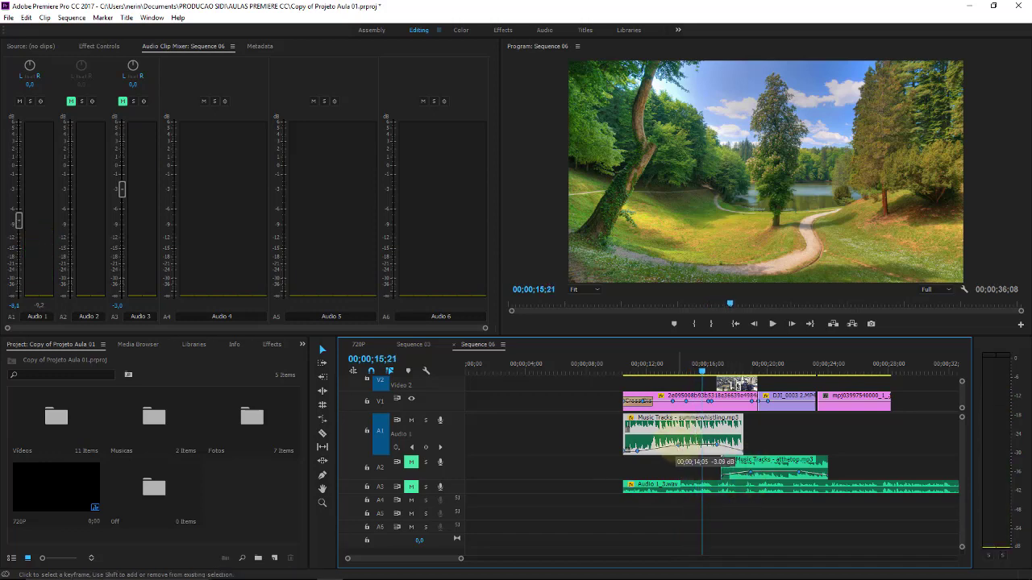
{"action": "left_click_drag", "start_coordinate": [679, 437], "coordinate": [679, 434]}
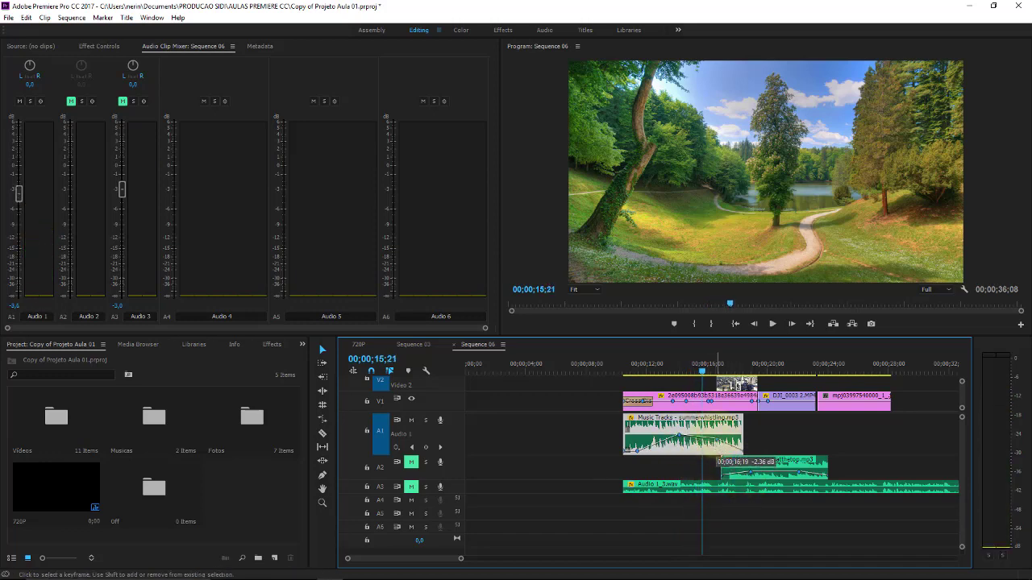
{"action": "left_click", "coordinate": [658, 364]}
{"action": "key", "text": "space"}
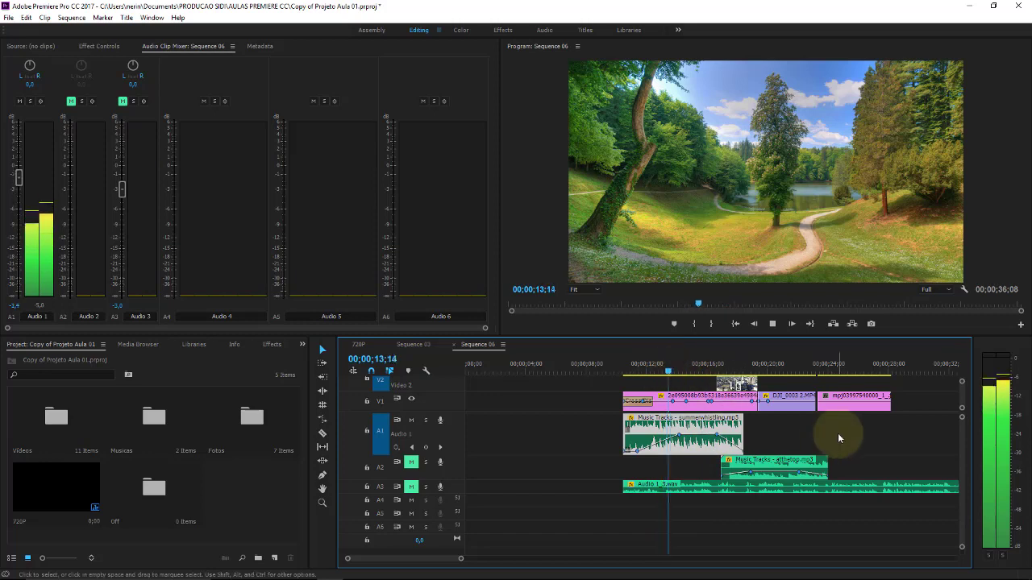
{"action": "key", "text": "space"}
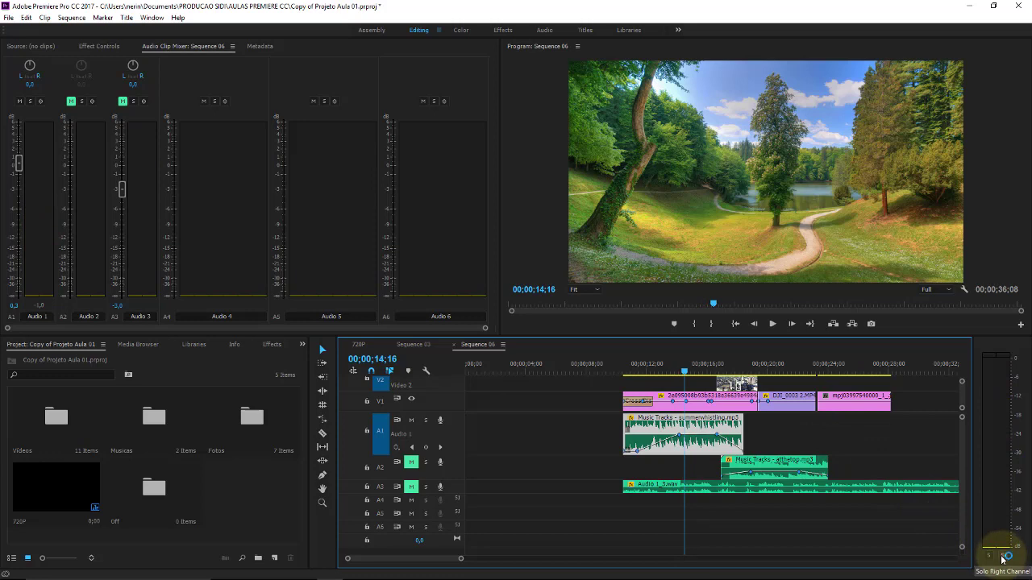
{"action": "key", "text": "ctrl+s"}
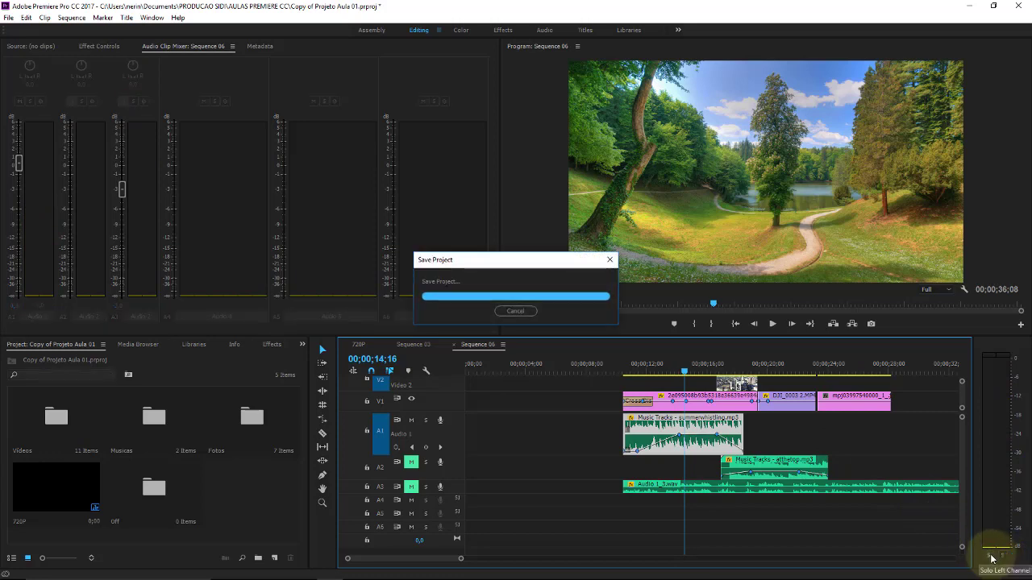
- Solo the left output channel and play Sequence 06 to hear it
{"action": "left_click", "coordinate": [996, 559]}
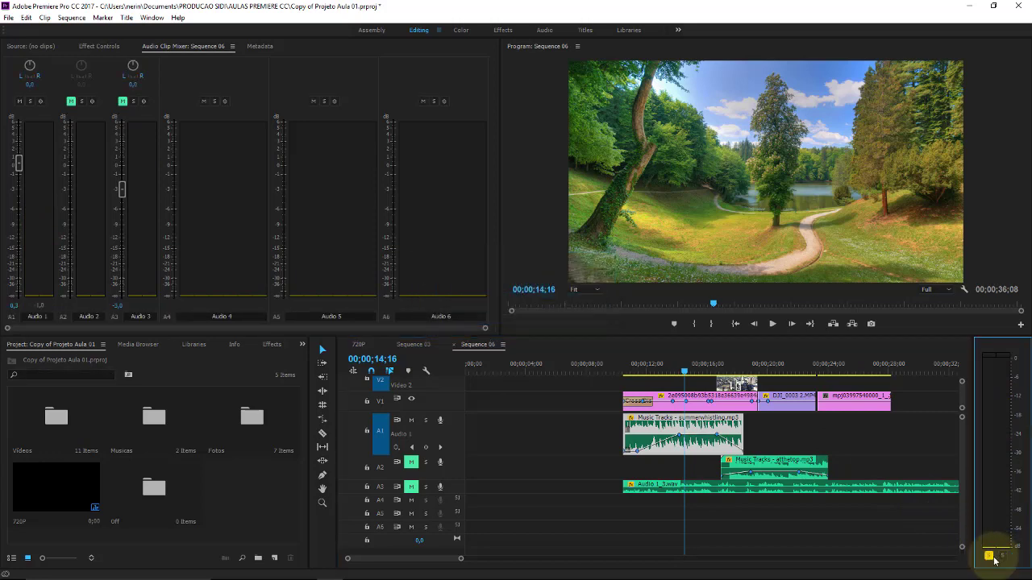
{"action": "key", "text": "space"}
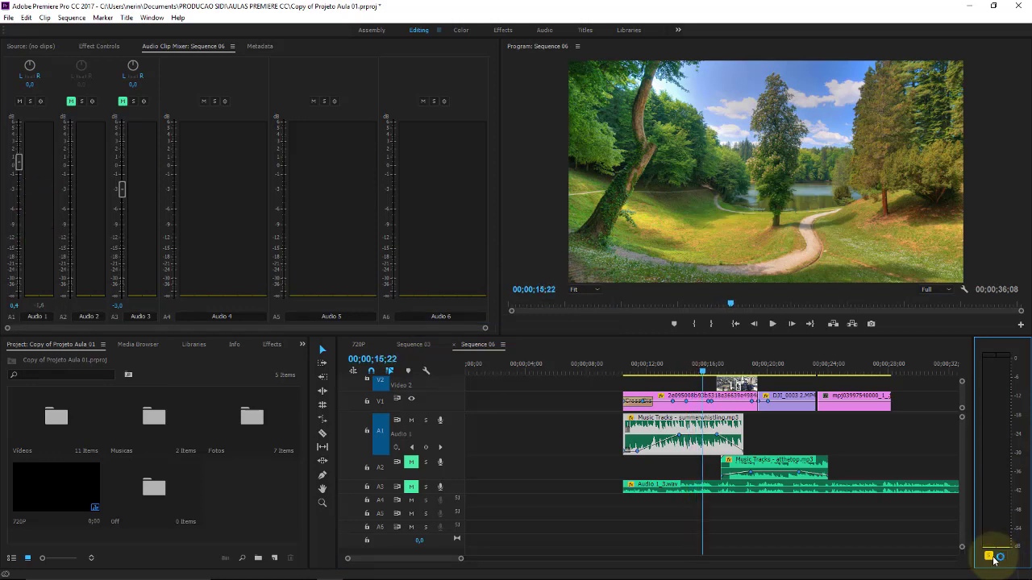
{"action": "key", "text": "space"}
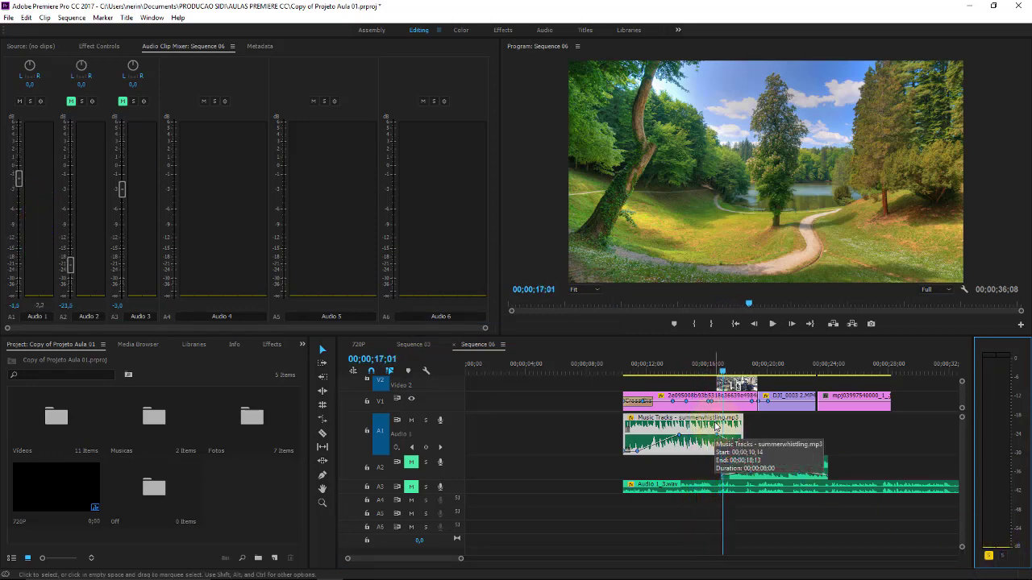
{"action": "key", "text": "space"}
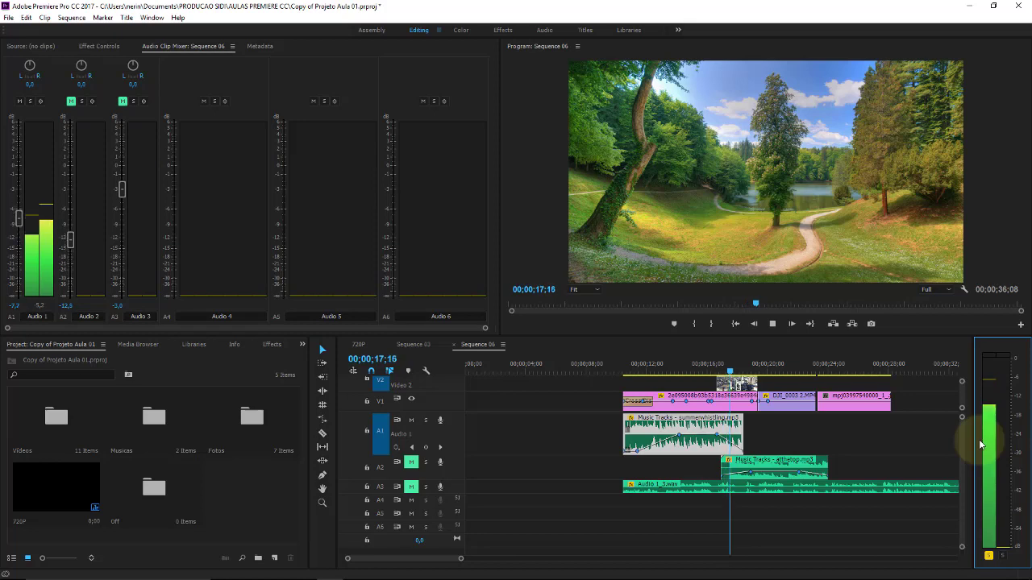
- Solo the right output channel and replay from about 11 seconds to around 18 seconds
{"action": "left_click", "coordinate": [633, 367]}
{"action": "left_click", "coordinate": [990, 558]}
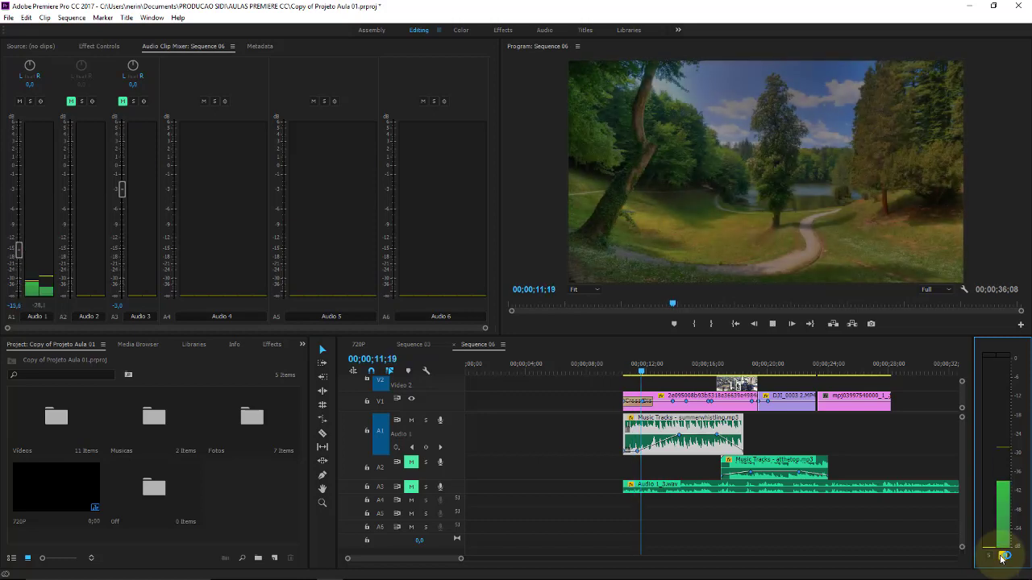
{"action": "left_click", "coordinate": [981, 429]}
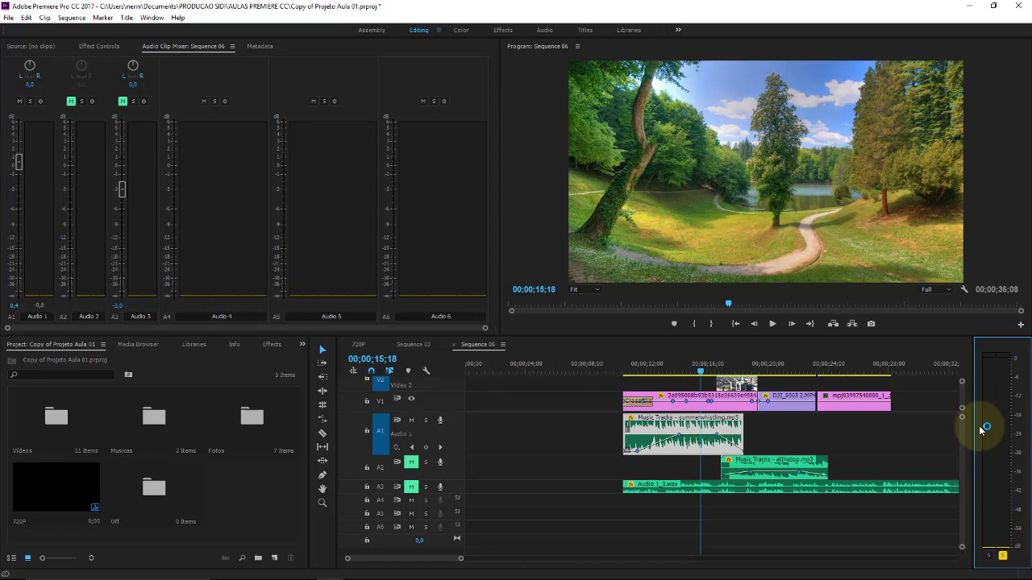
{"action": "key", "text": "space"}
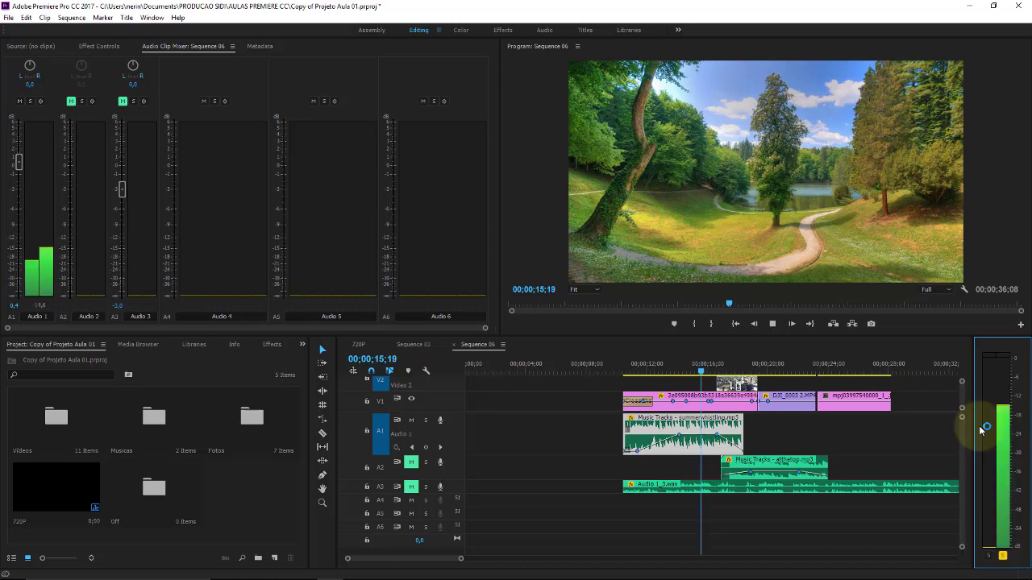
{"action": "key", "text": "space"}
{"action": "key", "text": "space"}
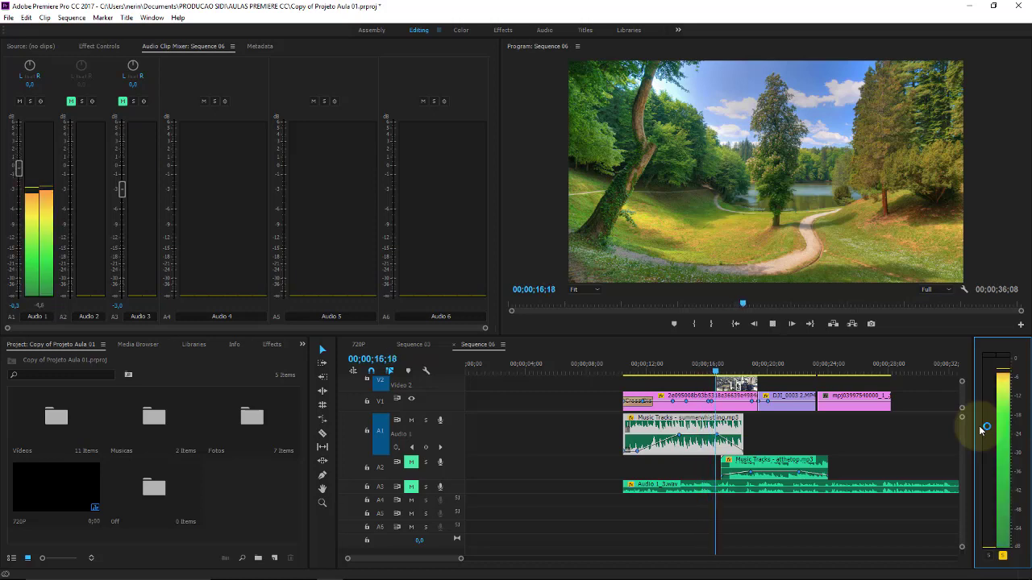
{"action": "key", "text": "space"}
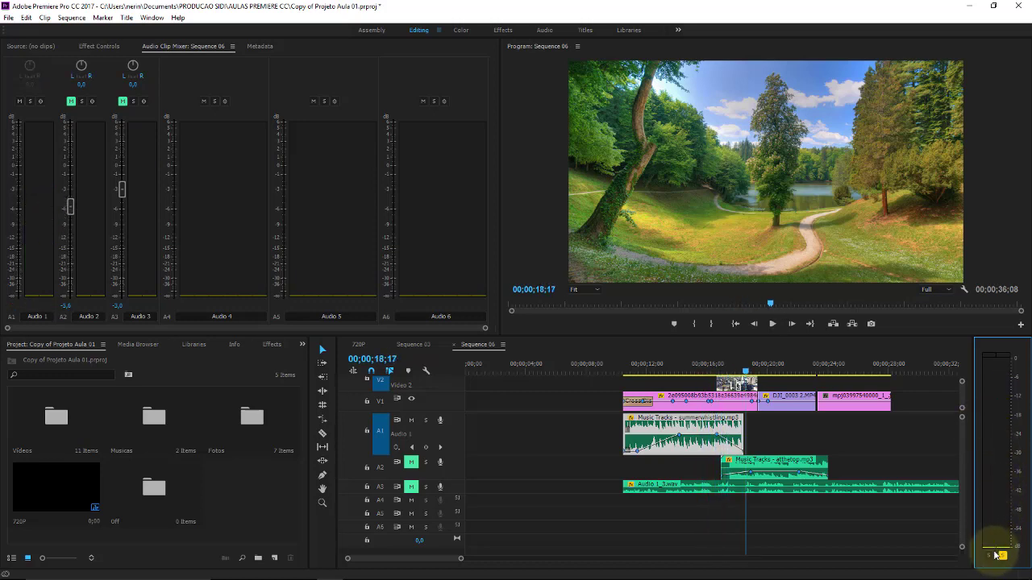
- Play from about 13 seconds and pan Audio 1 hard left, then hard right
{"action": "left_click", "coordinate": [659, 367]}
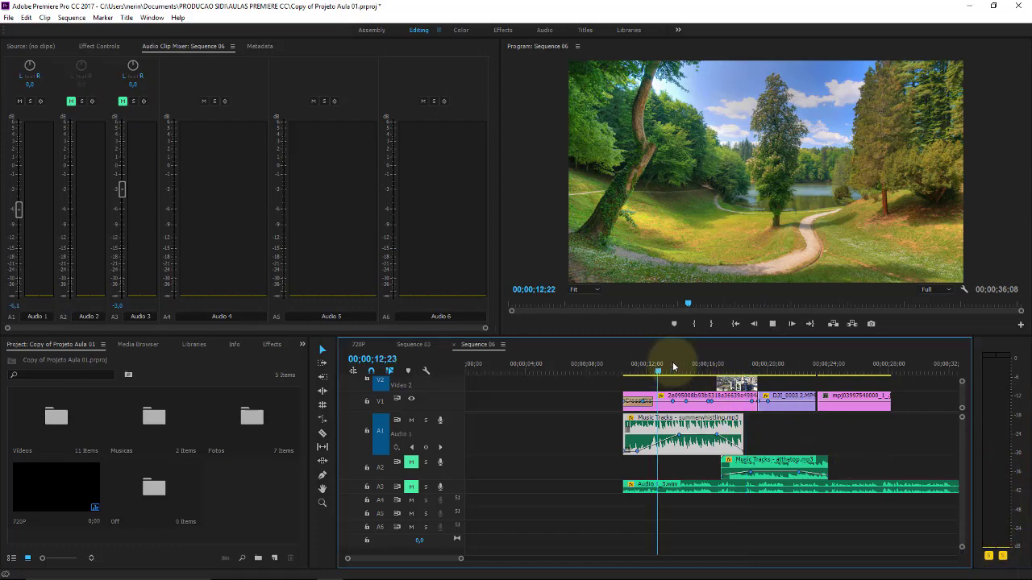
{"action": "key", "text": "space"}
{"action": "key", "text": "space"}
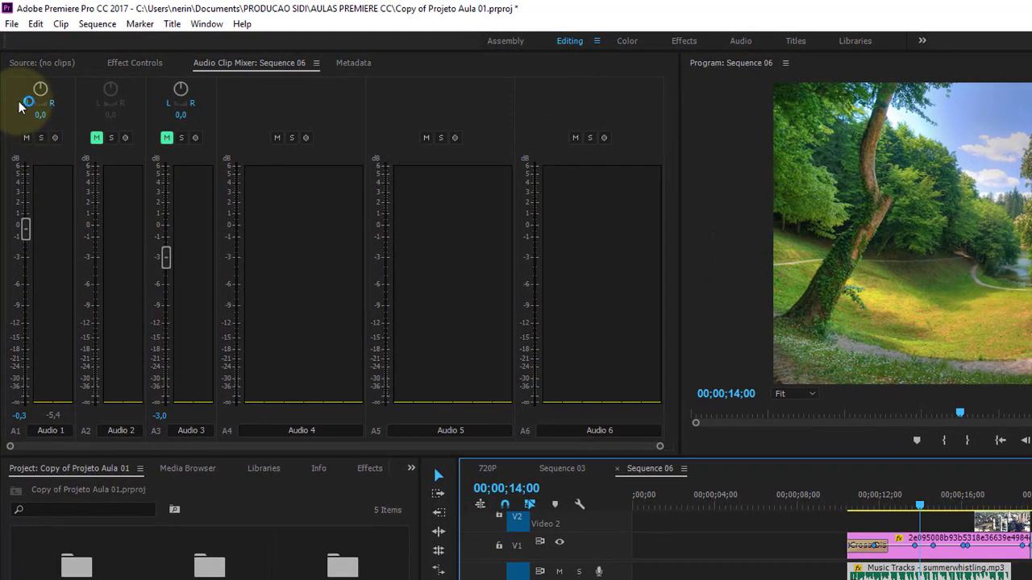
{"action": "left_click_drag", "start_coordinate": [29, 108], "coordinate": [32, 121]}
{"action": "key", "text": "space"}
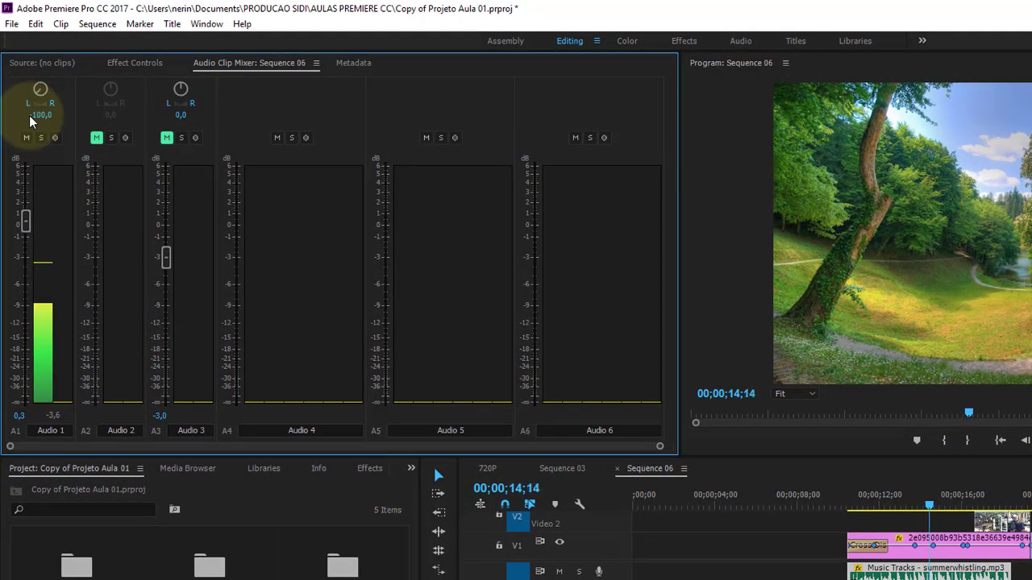
{"action": "left_click_drag", "start_coordinate": [50, 108], "coordinate": [51, 108]}
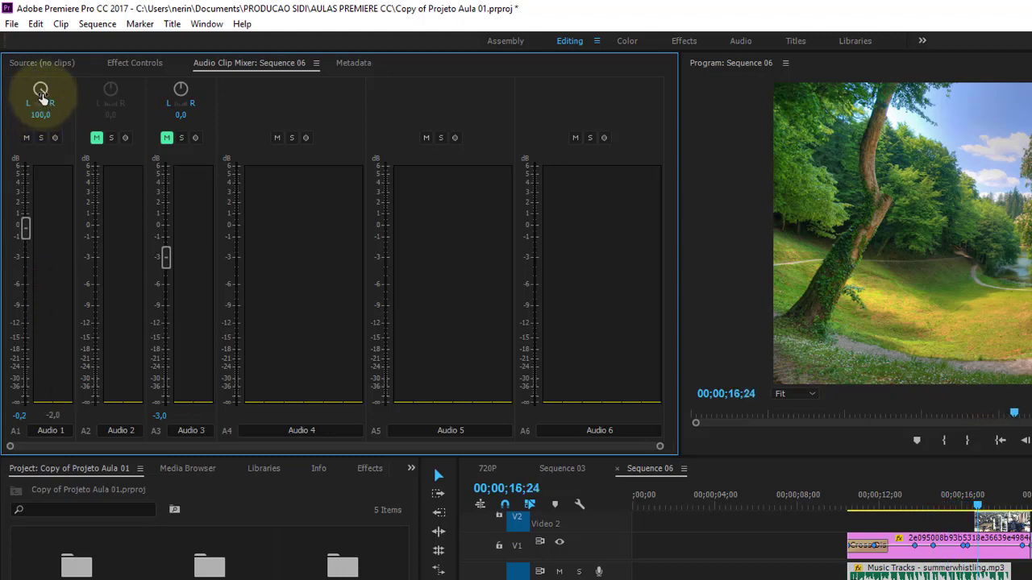
{"action": "mouse_move", "coordinate": [50, 93]}
{"action": "left_mouse_down"}
{"action": "mouse_move", "coordinate": [1, 96]}
{"action": "mouse_move", "coordinate": [46, 92]}
{"action": "mouse_move", "coordinate": [25, 102]}
{"action": "mouse_move", "coordinate": [60, 84]}
{"action": "mouse_move", "coordinate": [88, 92]}
{"action": "mouse_move", "coordinate": [19, 95]}
{"action": "left_mouse_up"}
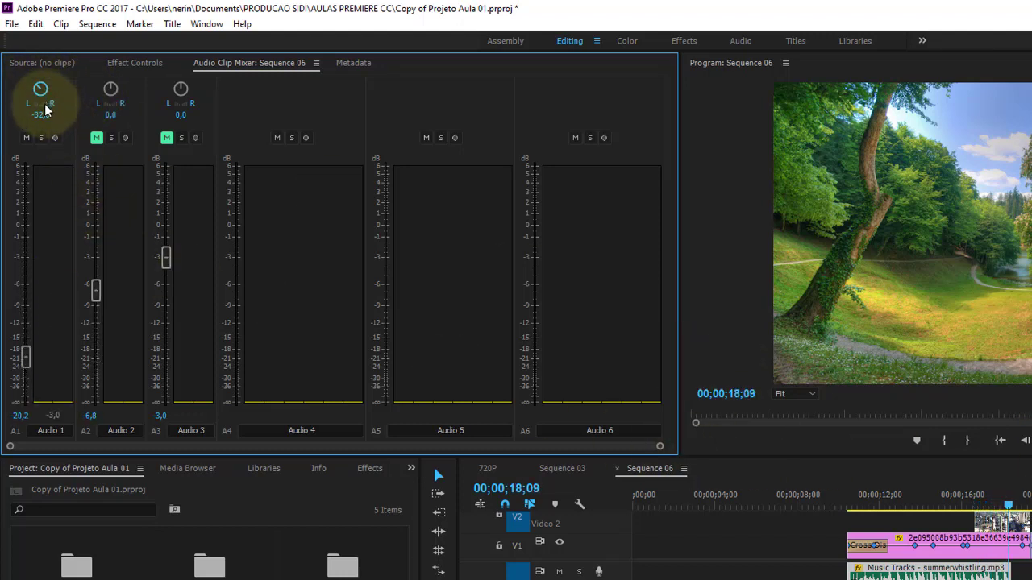
- Return Audio 1's pan to centre and replay from about 14 seconds
{"action": "left_click_drag", "start_coordinate": [41, 117], "coordinate": [178, 119]}
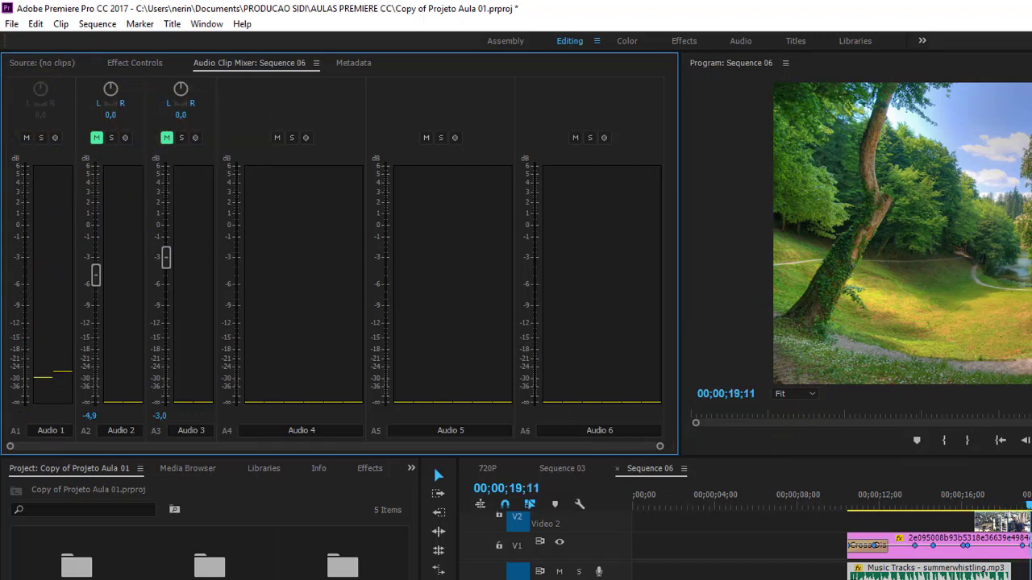
{"action": "left_click", "coordinate": [897, 495]}
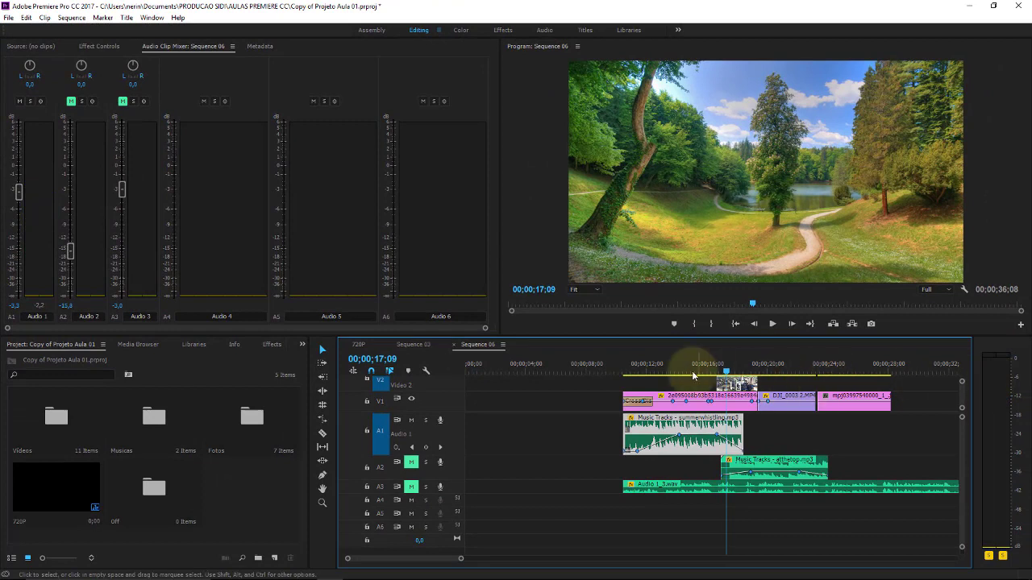
{"action": "left_click", "coordinate": [683, 364]}
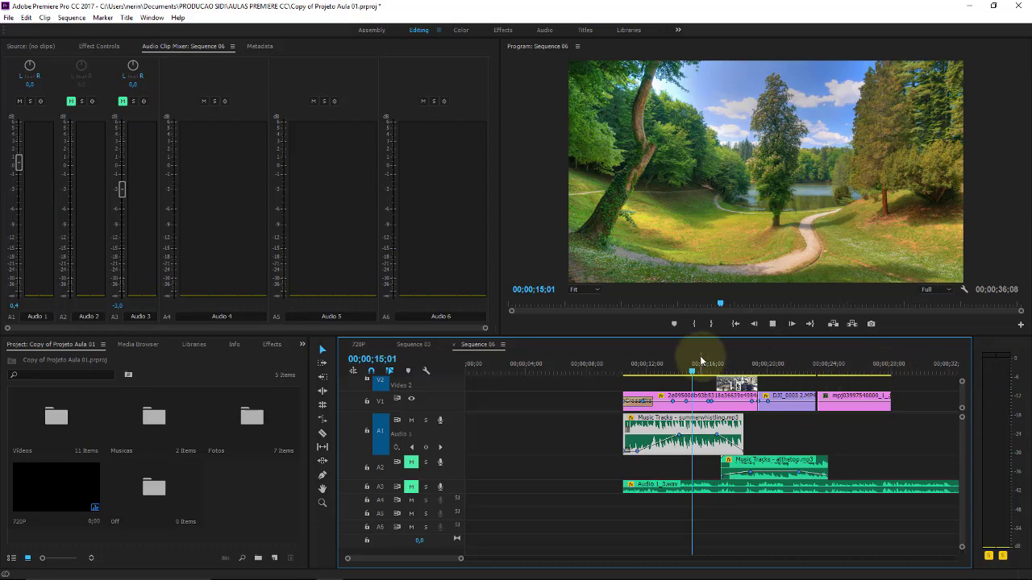
- Play Sequence 06 and toggle the A1–A3 mute buttons, leaving all three tracks unmuted
{"action": "key", "text": "space"}
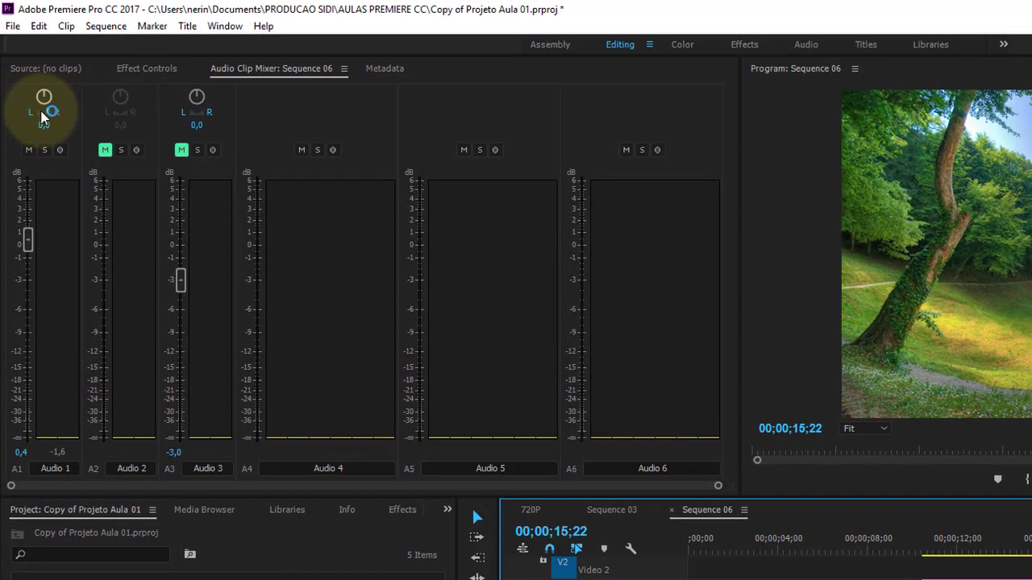
{"action": "left_click", "coordinate": [29, 151]}
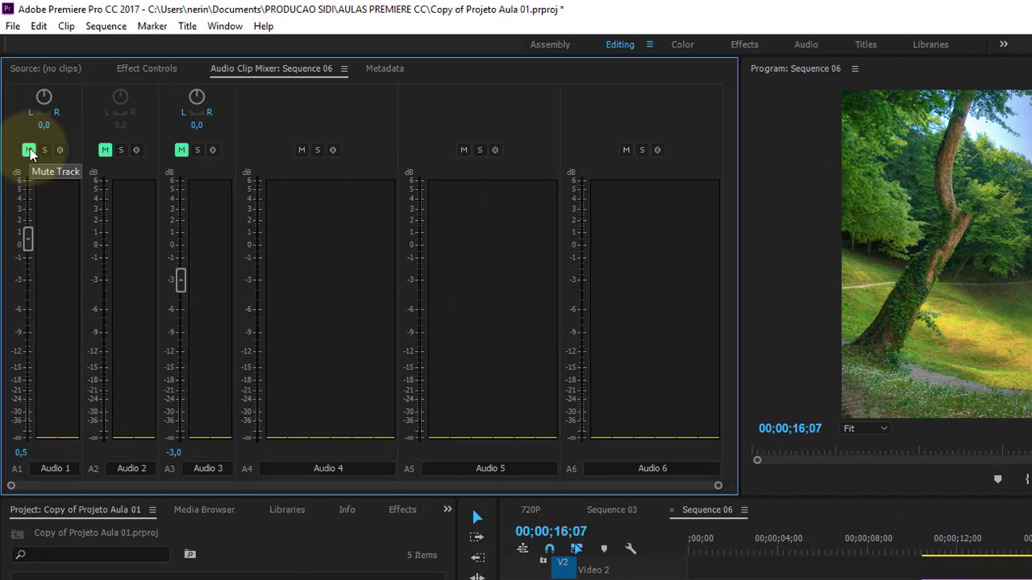
{"action": "left_click", "coordinate": [29, 151]}
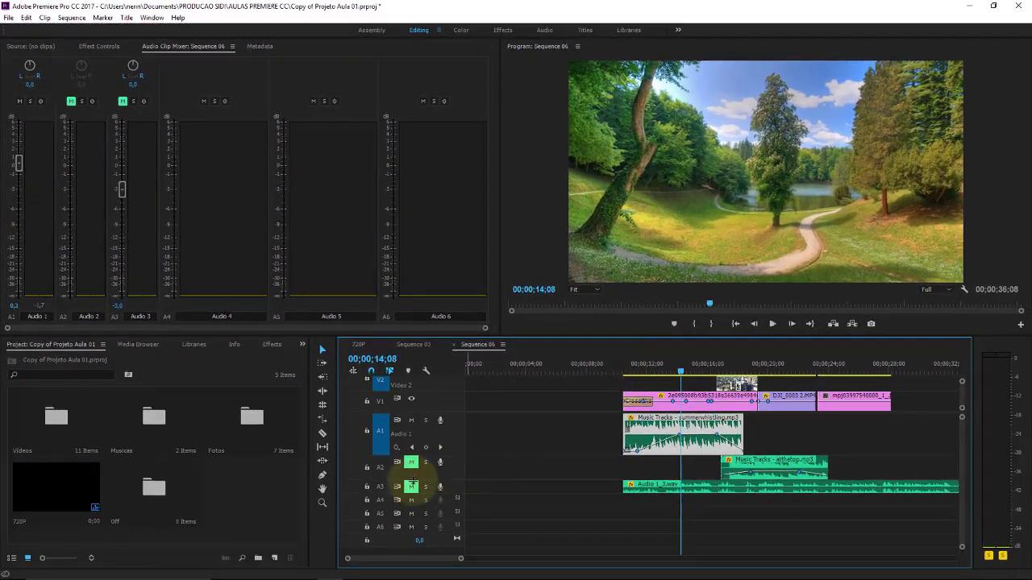
{"action": "left_click", "coordinate": [411, 487]}
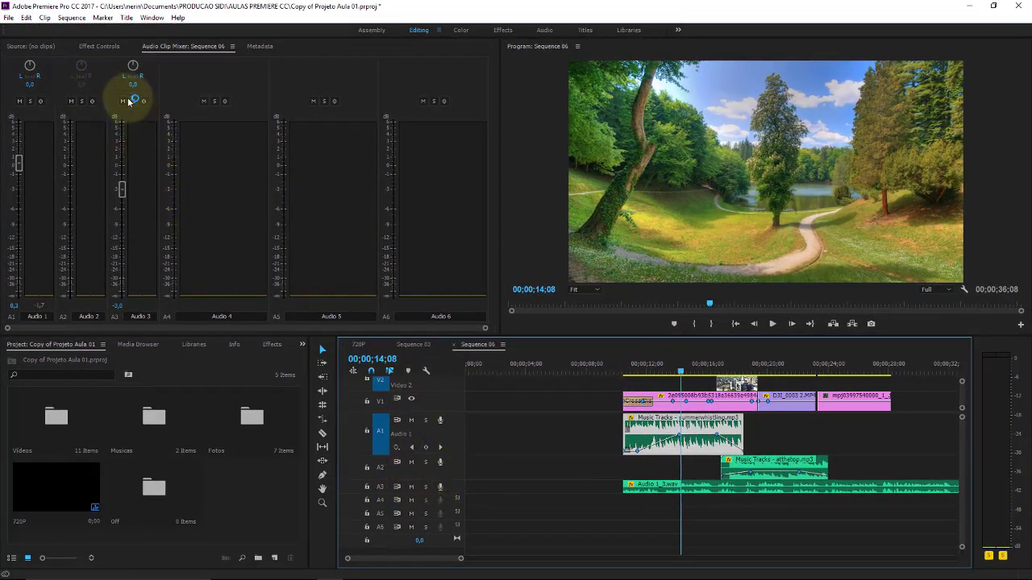
{"action": "left_click", "coordinate": [80, 101]}
{"action": "left_click", "coordinate": [71, 101]}
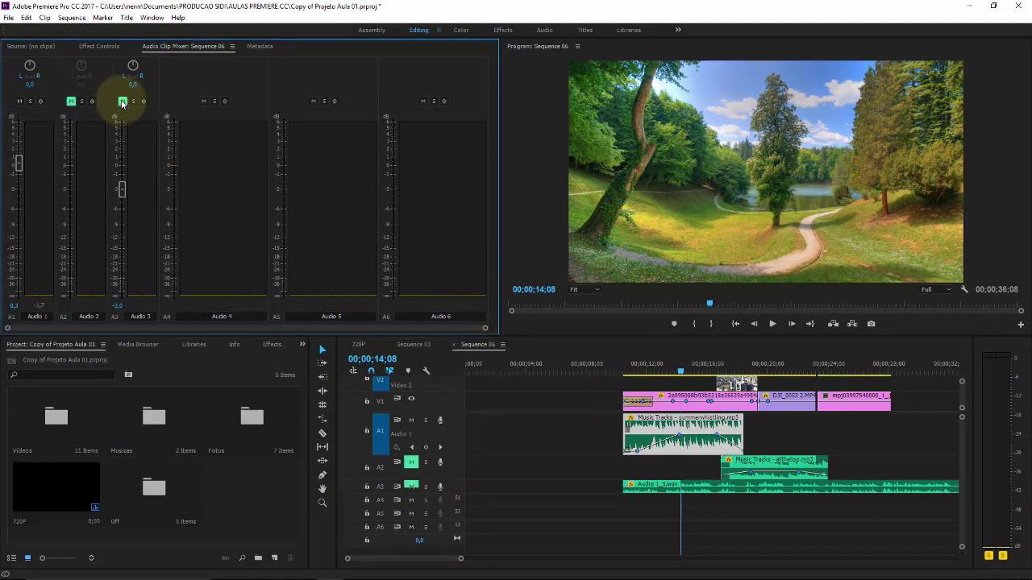
{"action": "left_click", "coordinate": [71, 101]}
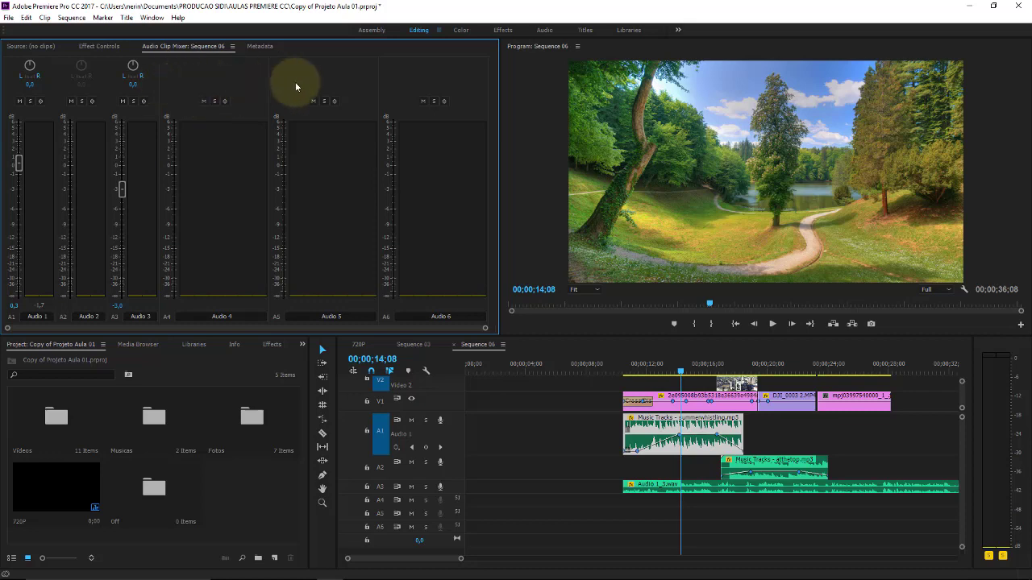
- Select the Audio 1_3.wav clip and raise the Audio 3 fader to 2,4 dB during playback
{"action": "key", "text": "space"}
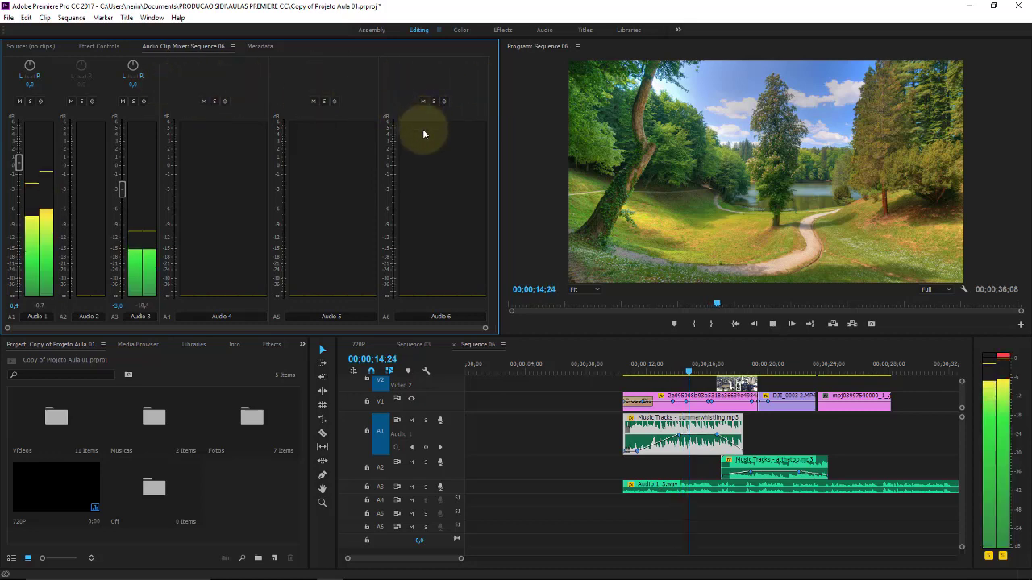
{"action": "key", "text": "space"}
{"action": "left_click", "coordinate": [719, 490]}
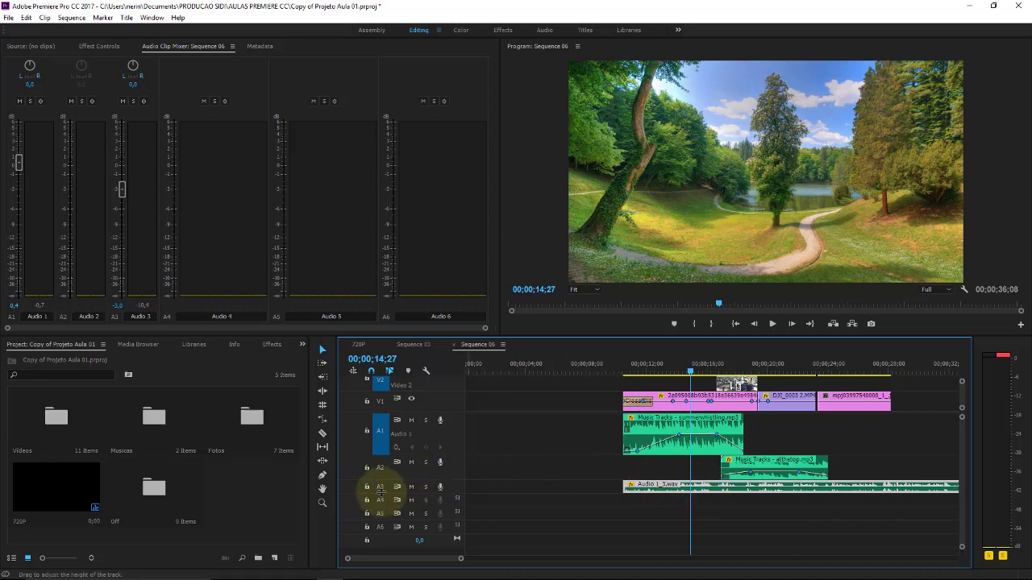
{"action": "key", "text": "space"}
{"action": "key", "text": "space"}
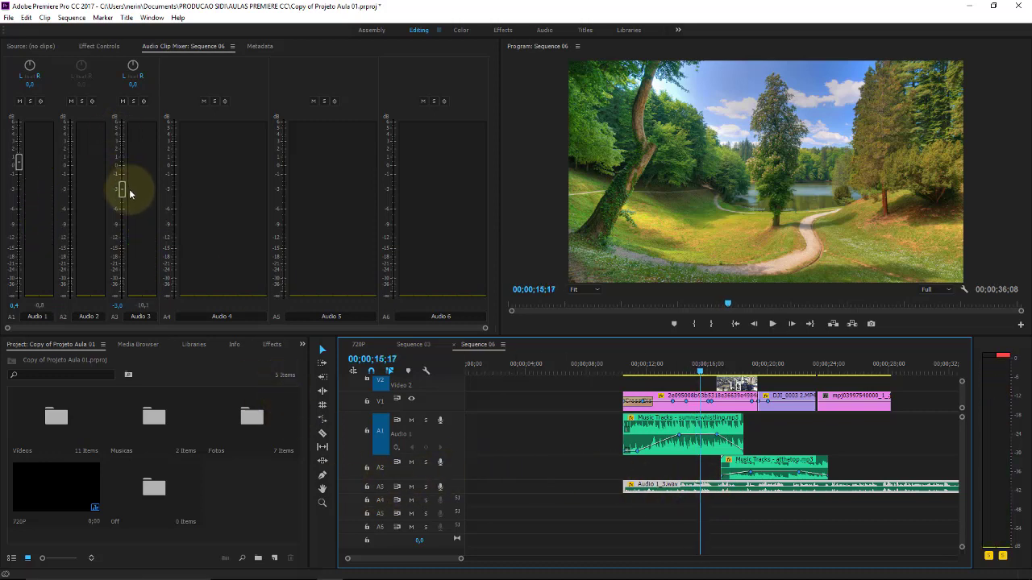
{"action": "left_click_drag", "start_coordinate": [123, 190], "coordinate": [122, 147]}
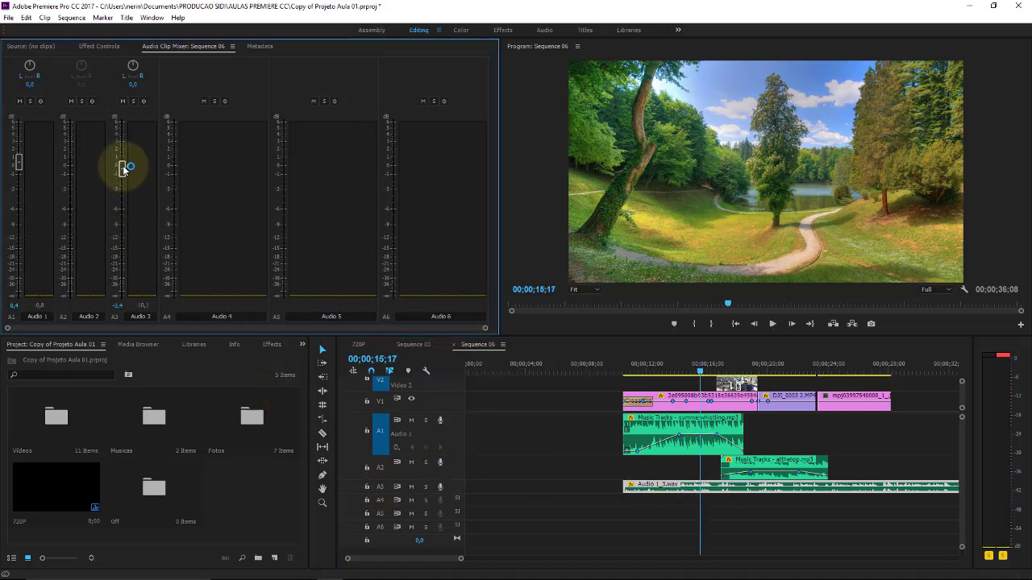
{"action": "key", "text": "space"}
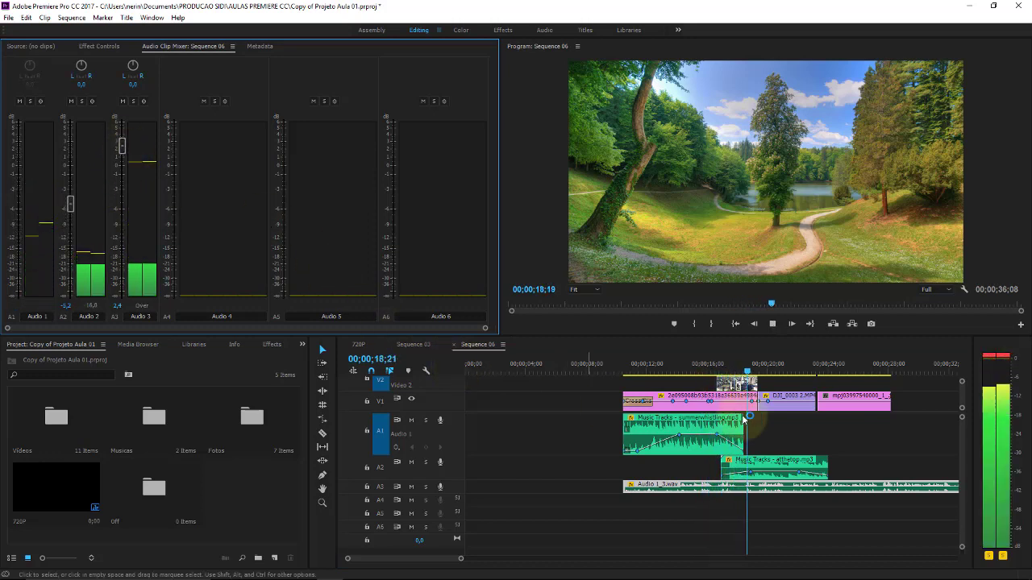
- From about 13 seconds, ride the Audio 1 fader down during playback and adjust a resulting A1 keyframe
{"action": "left_click", "coordinate": [659, 364]}
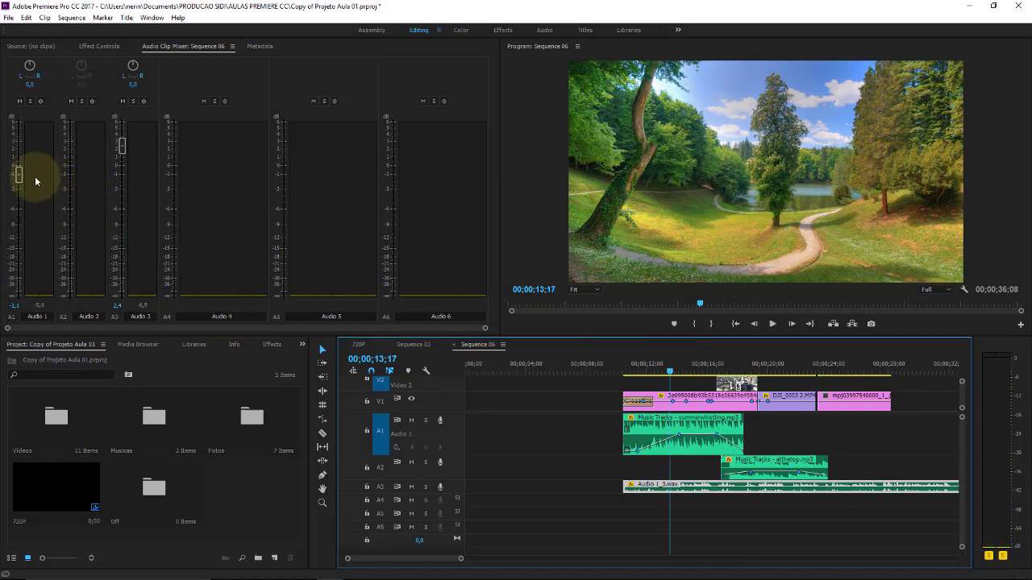
{"action": "left_click_drag", "start_coordinate": [16, 176], "coordinate": [26, 186]}
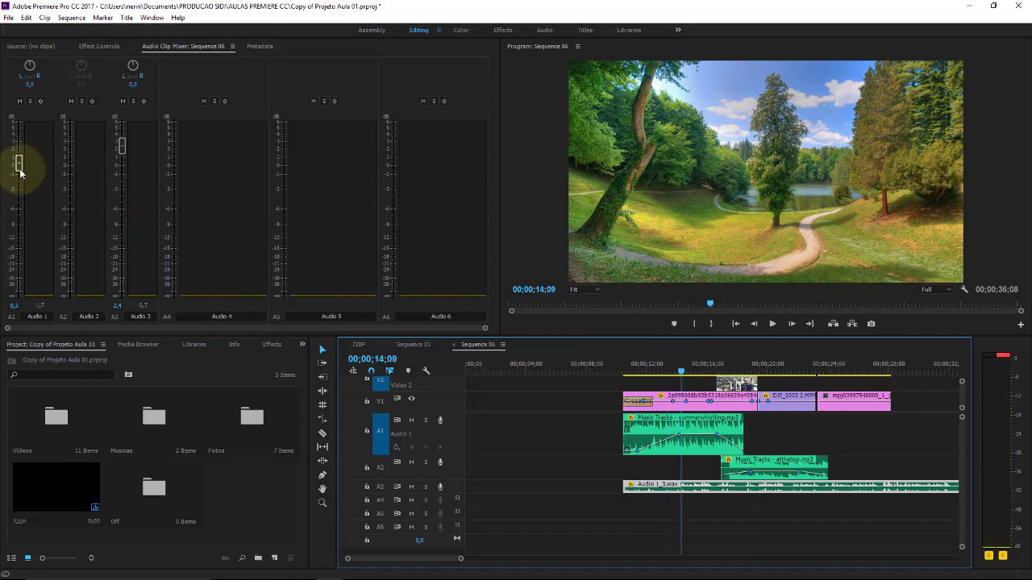
{"action": "key", "text": "space"}
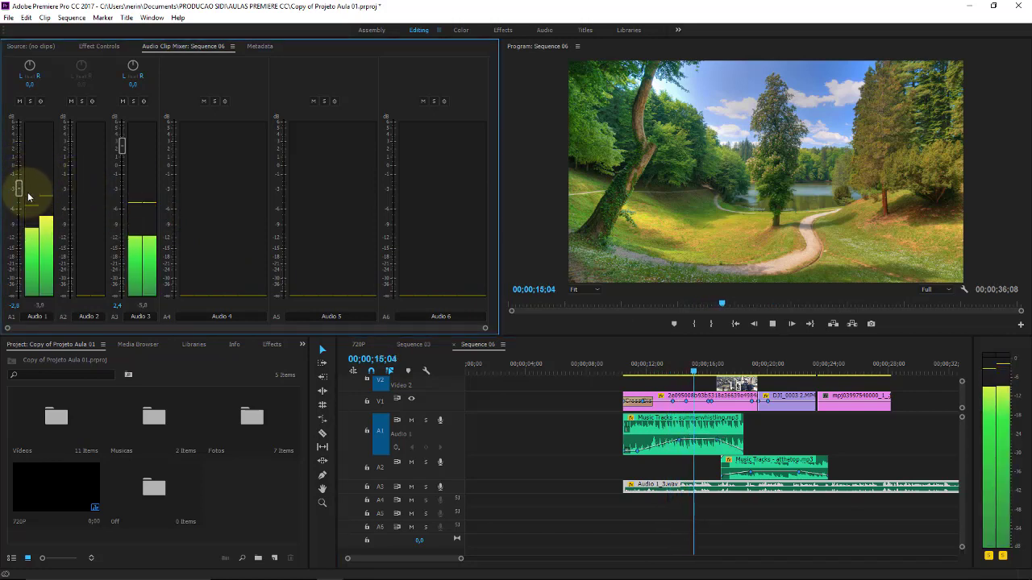
{"action": "key", "text": "space"}
{"action": "left_click_drag", "start_coordinate": [19, 191], "coordinate": [20, 197]}
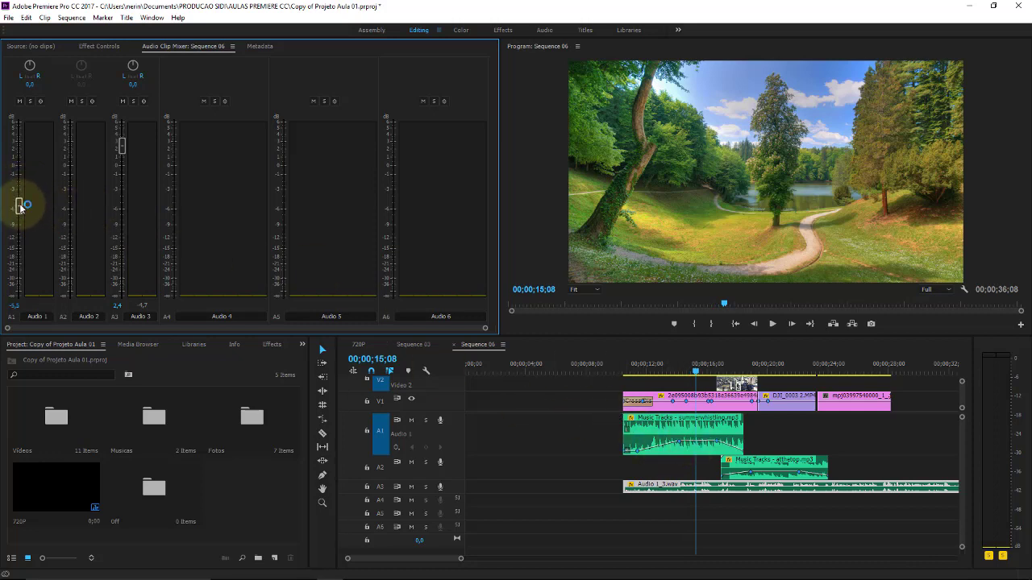
{"action": "key", "text": "space"}
{"action": "left_click_drag", "start_coordinate": [20, 207], "coordinate": [20, 209]}
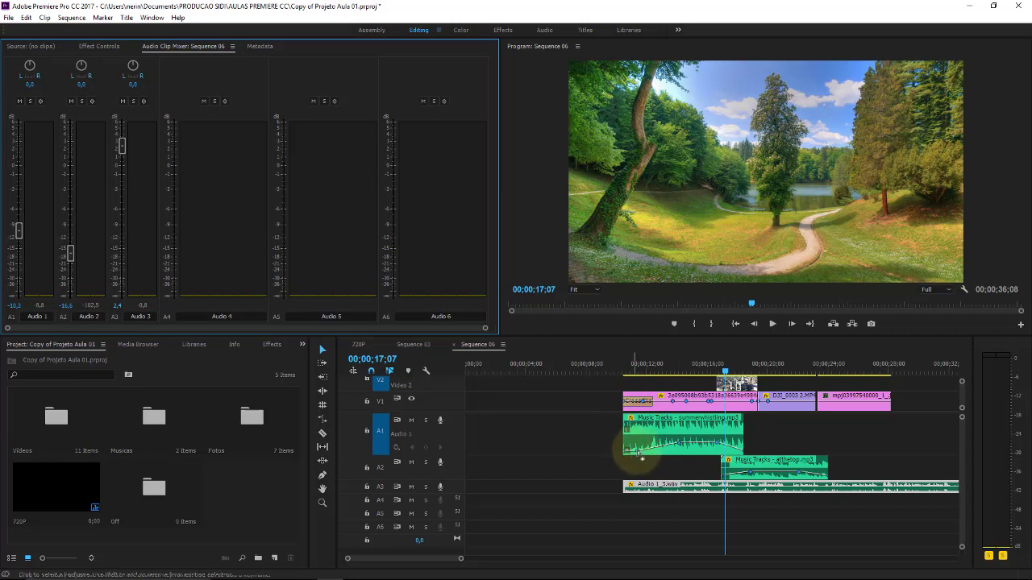
{"action": "left_click_drag", "start_coordinate": [639, 452], "coordinate": [654, 445]}
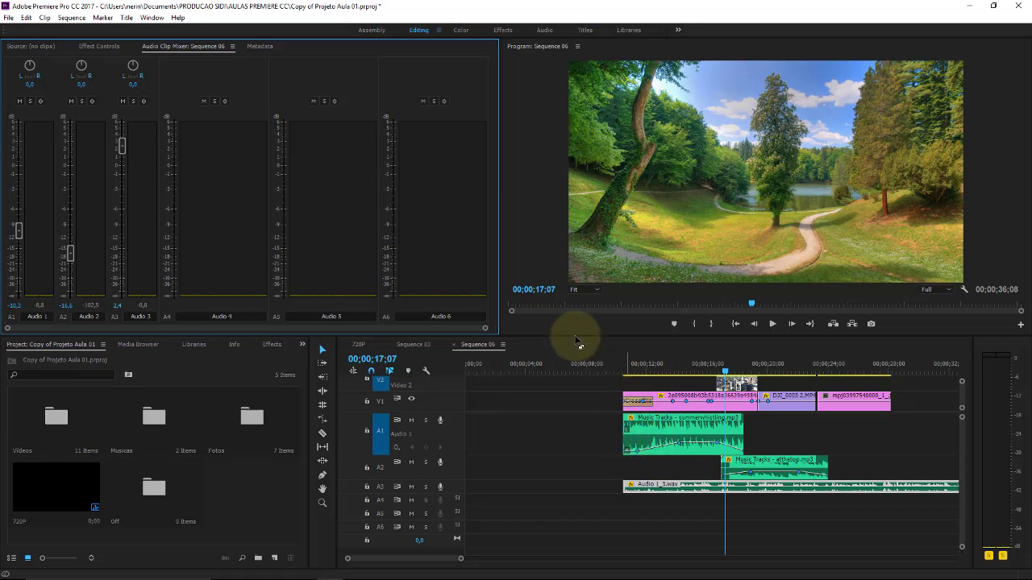
- From about 10 seconds, raise Audio 1 to about 1,5 dB, then ride it down during playback
{"action": "left_click", "coordinate": [617, 361]}
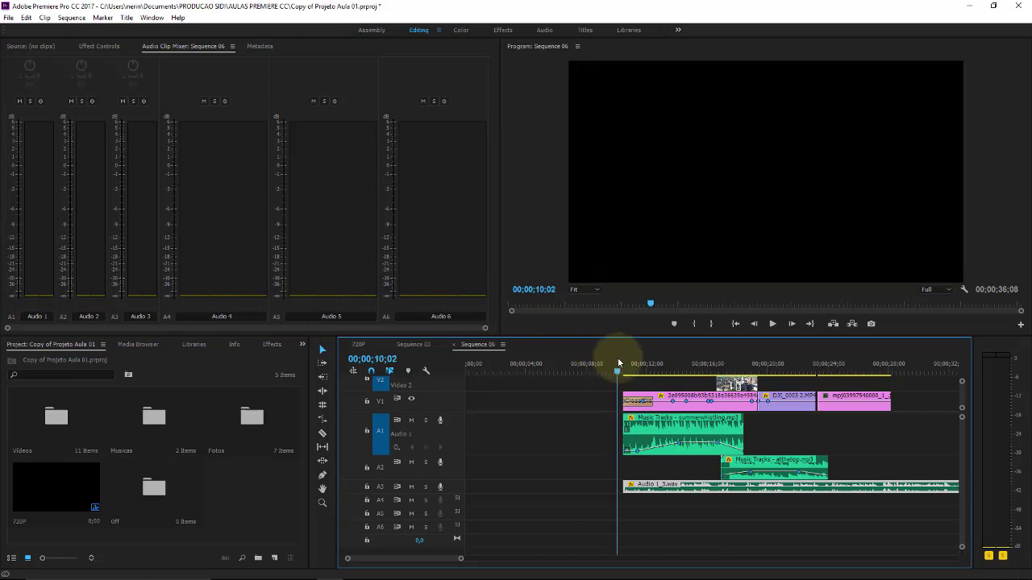
{"action": "key", "text": "space"}
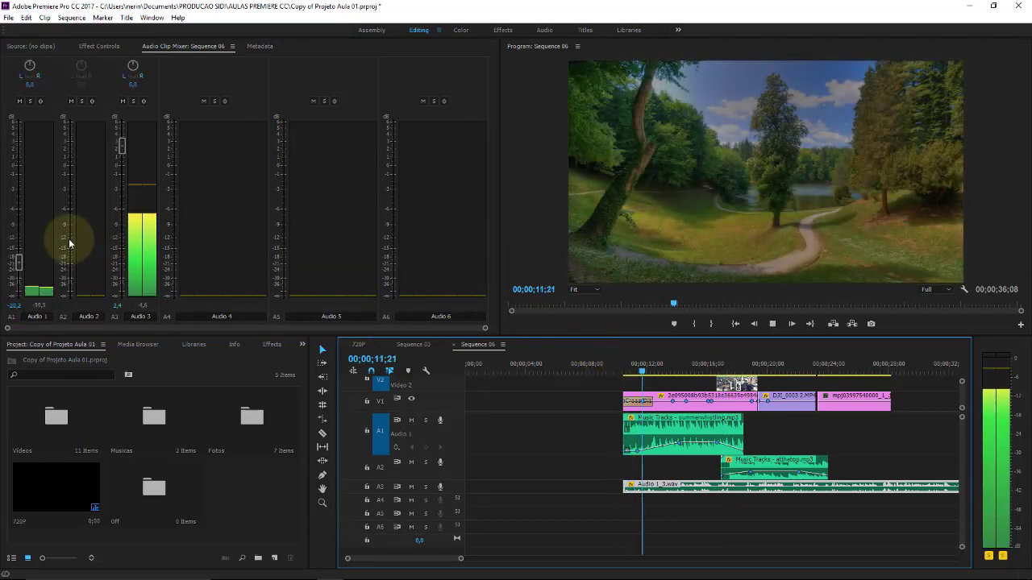
{"action": "key", "text": "space"}
{"action": "left_click_drag", "start_coordinate": [18, 236], "coordinate": [19, 153]}
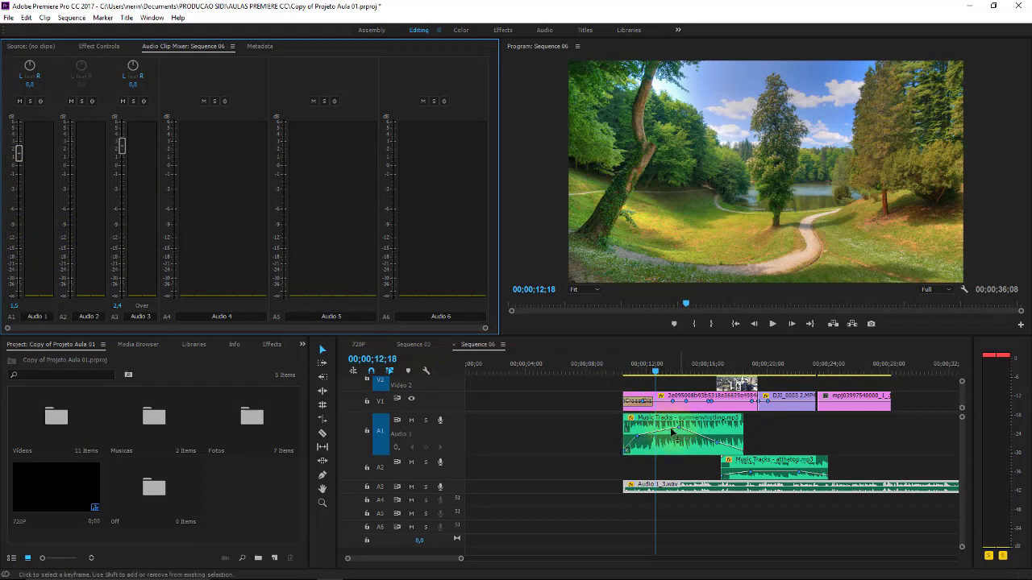
{"action": "key", "text": "space"}
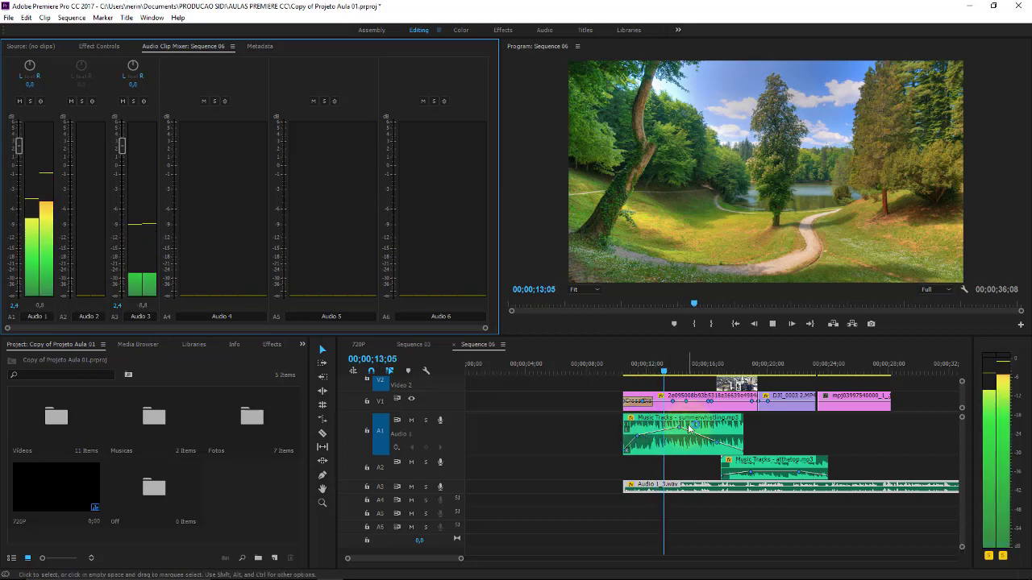
{"action": "key", "text": "space"}
{"action": "left_click_drag", "start_coordinate": [18, 141], "coordinate": [25, 199]}
{"action": "key", "text": "space"}
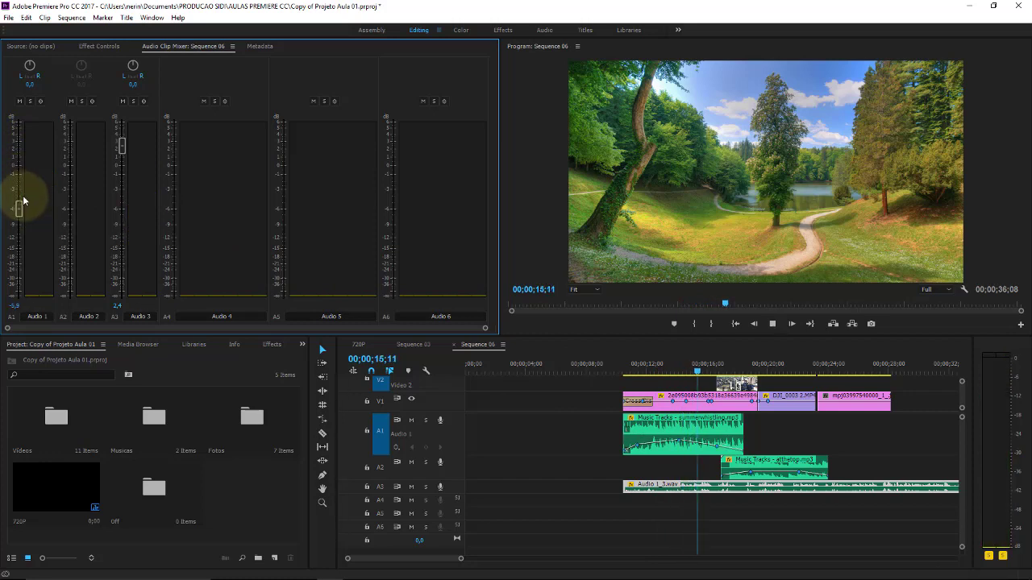
{"action": "key", "text": "space"}
{"action": "key", "text": "space"}
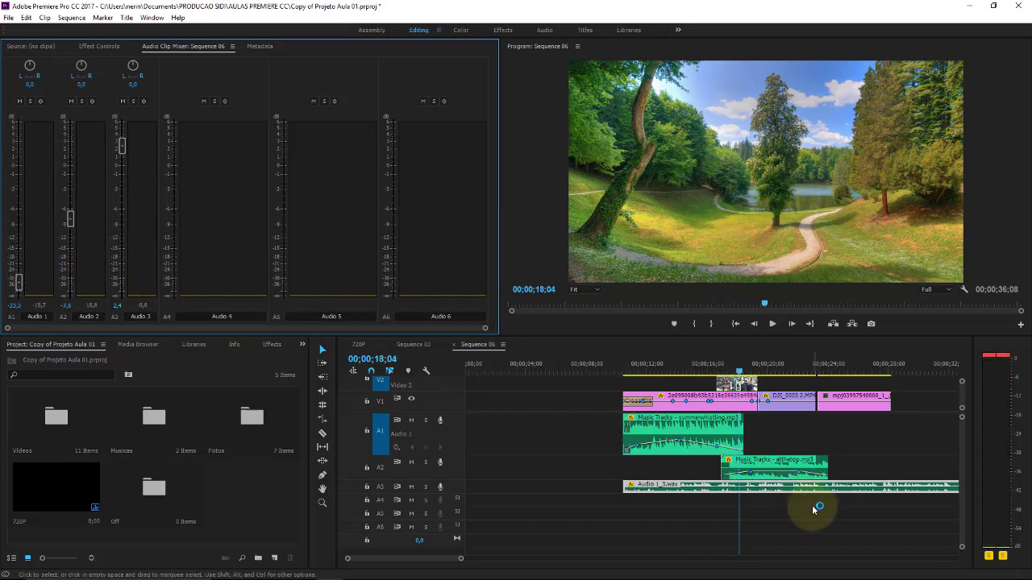
{"action": "left_click", "coordinate": [709, 490]}
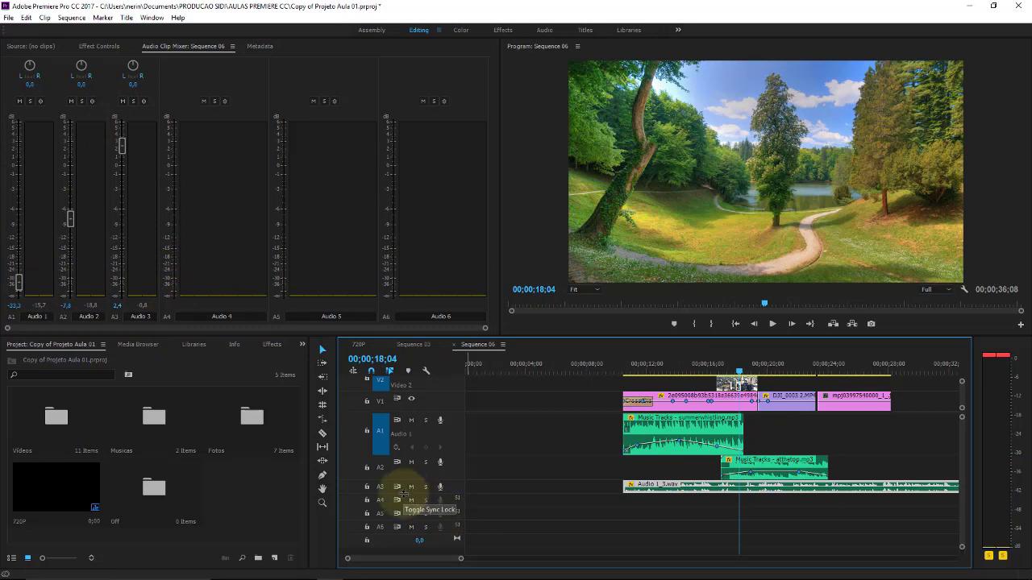
- Make the A3 track taller and push the Audio 3 fader up to 3,7 dB while previewing
{"action": "left_click_drag", "start_coordinate": [403, 493], "coordinate": [403, 506]}
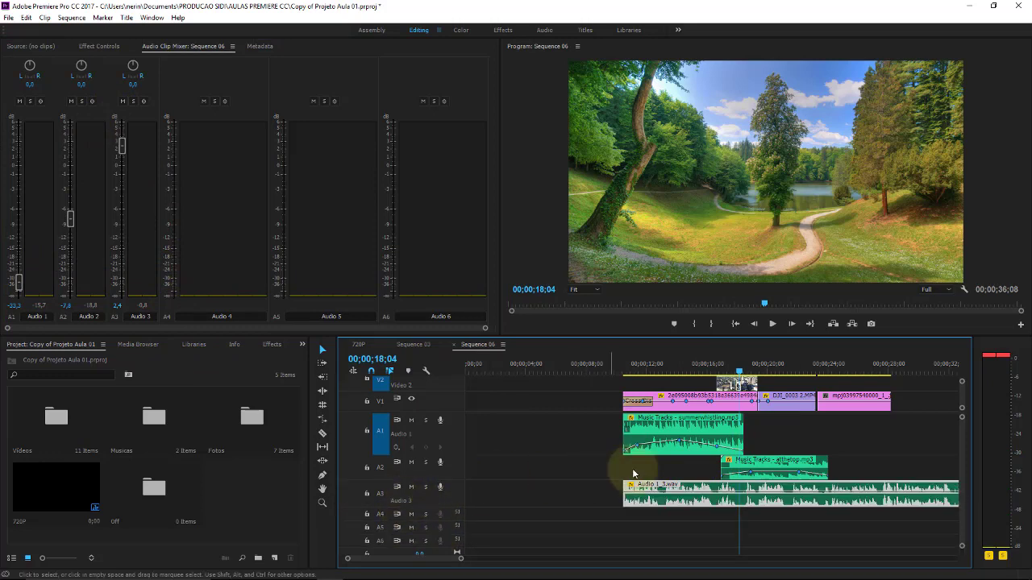
{"action": "key", "text": "space"}
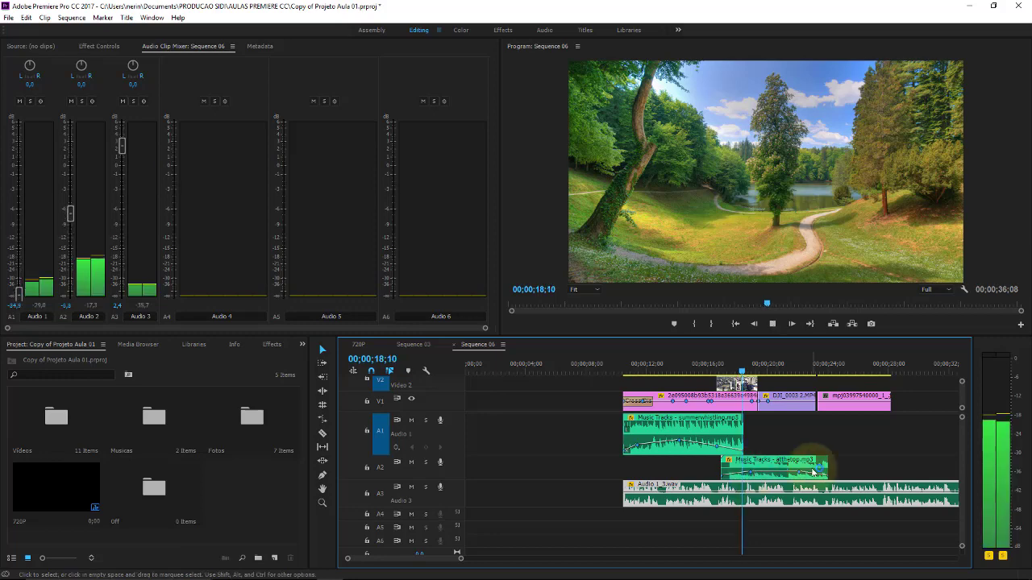
{"action": "left_click_drag", "start_coordinate": [122, 145], "coordinate": [122, 137]}
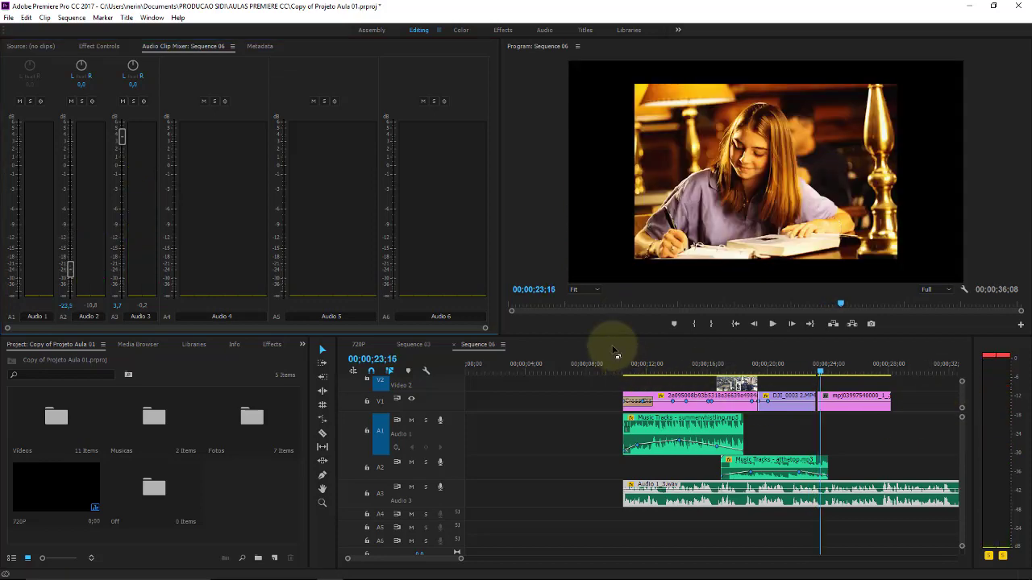
{"action": "left_click", "coordinate": [624, 361]}
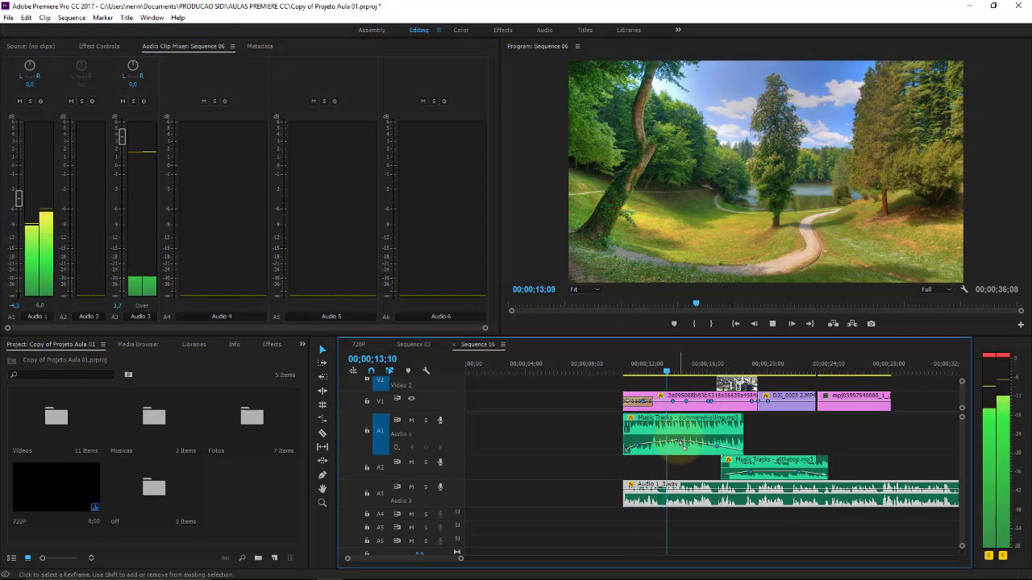
{"action": "left_click", "coordinate": [677, 446]}
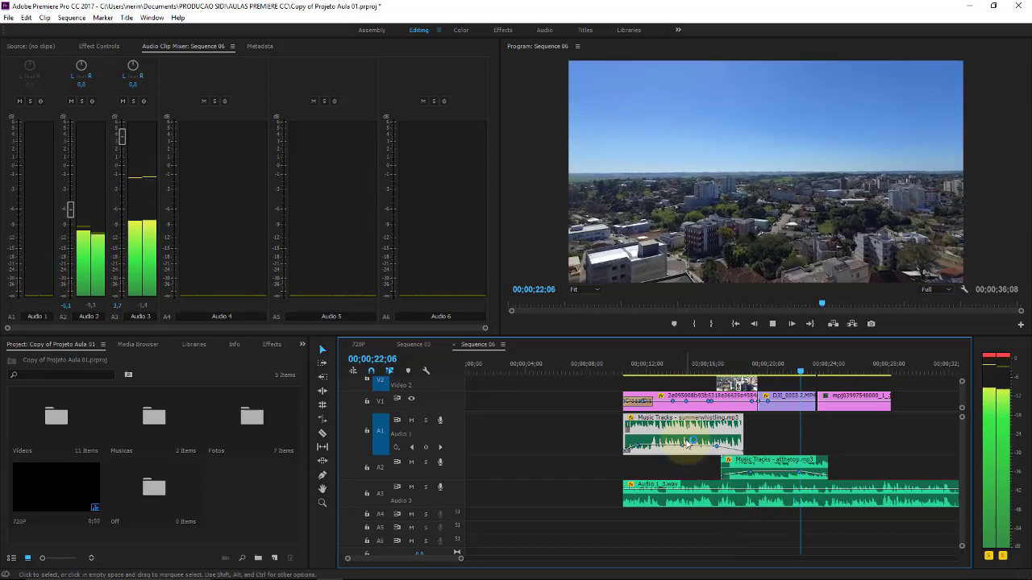
{"action": "key", "text": "space"}
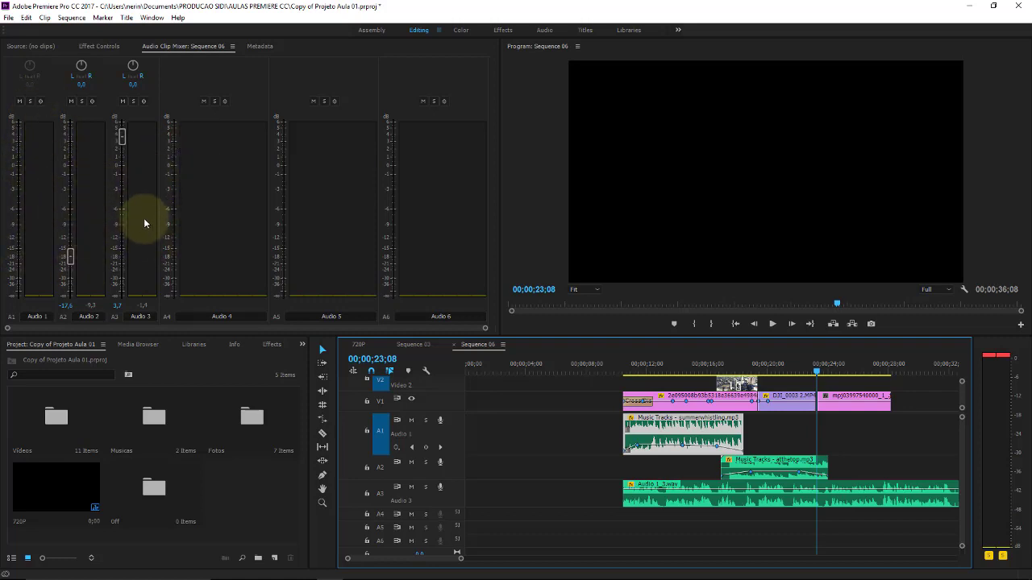
{"action": "left_click", "coordinate": [617, 460]}
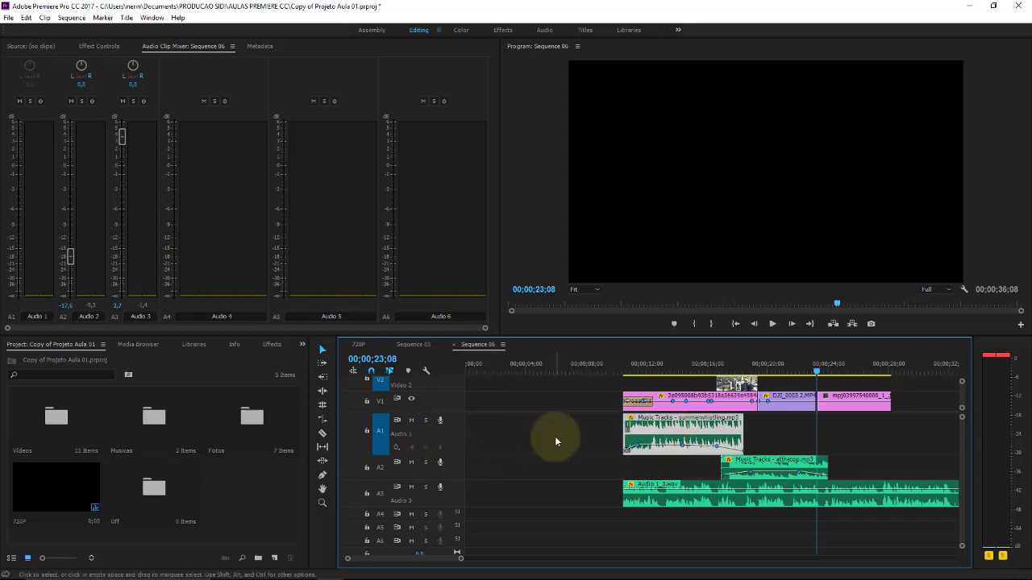
{"action": "key", "text": "space"}
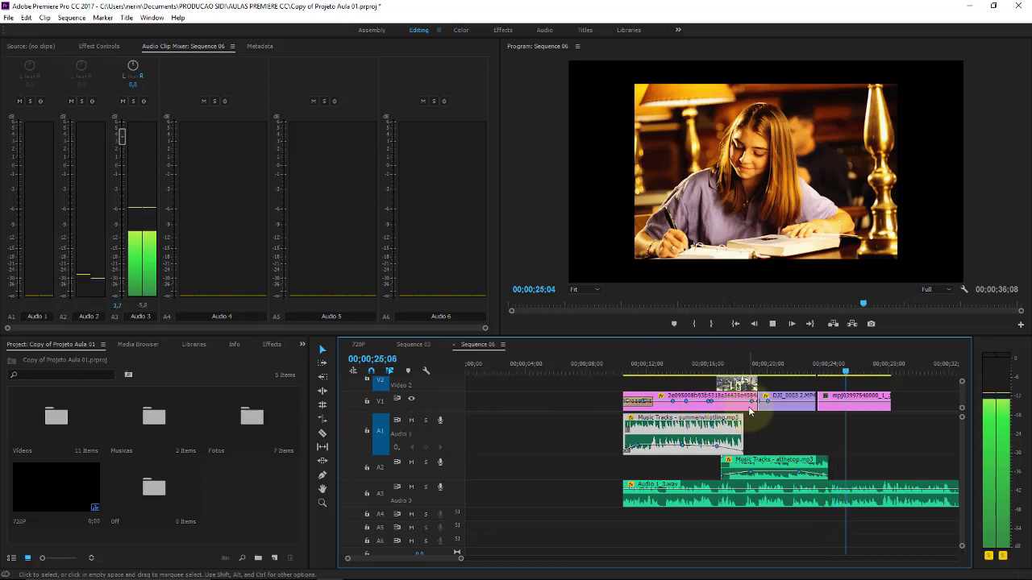
{"action": "key", "text": "space"}
{"action": "left_click", "coordinate": [629, 357]}
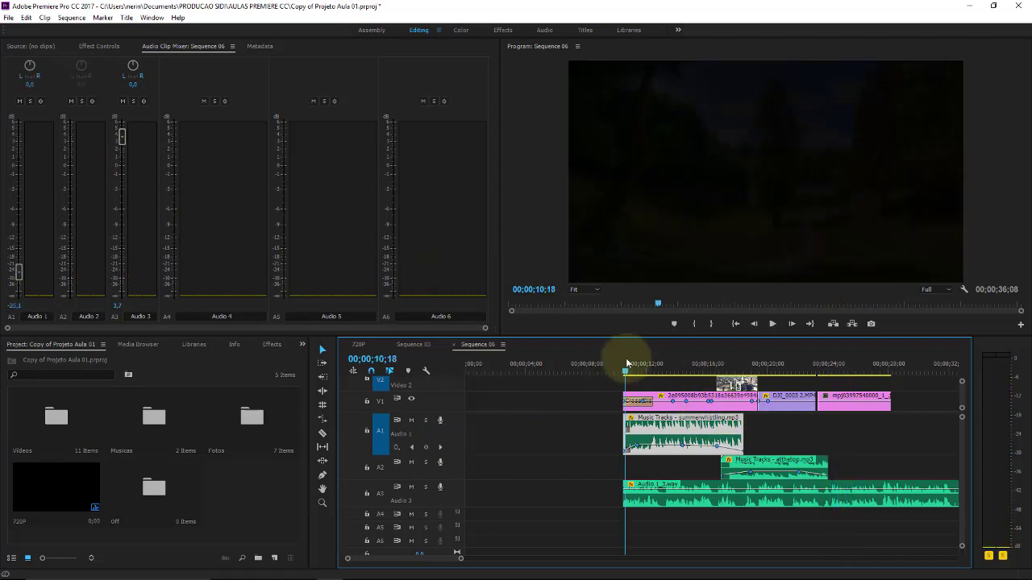
{"action": "key", "text": "space"}
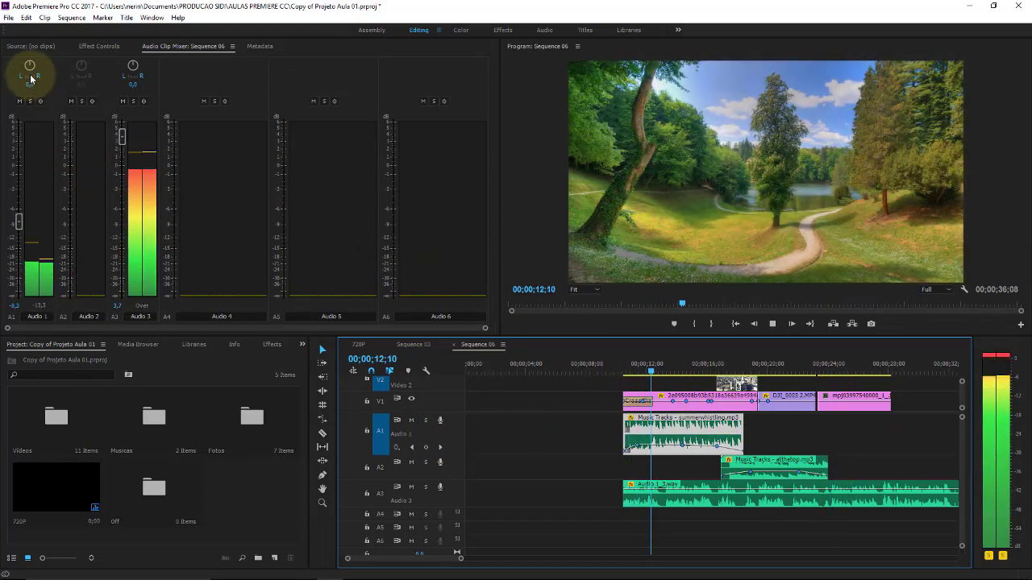
{"action": "key", "text": "space"}
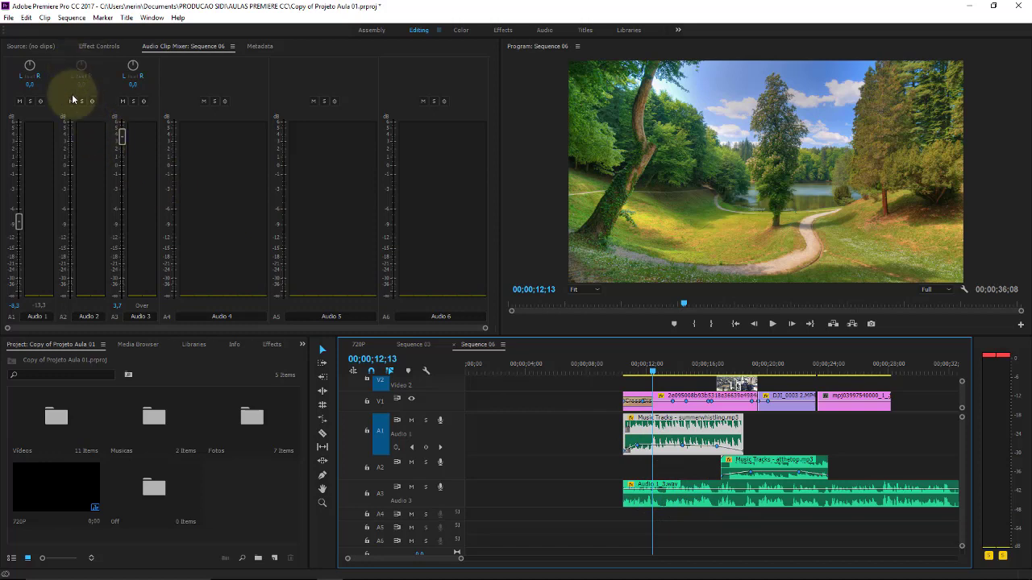
{"action": "key", "text": "space"}
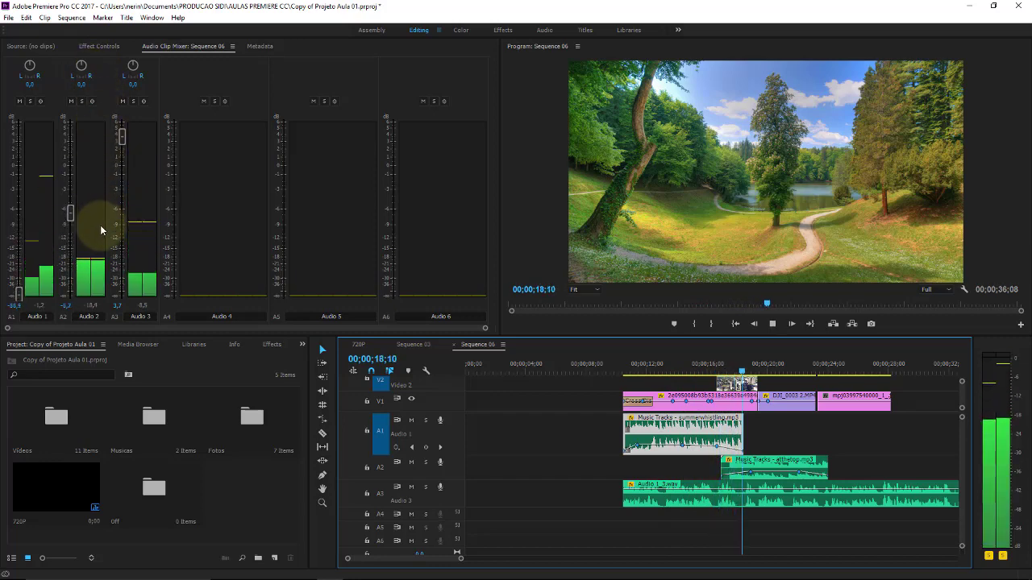
{"action": "key", "text": "space"}
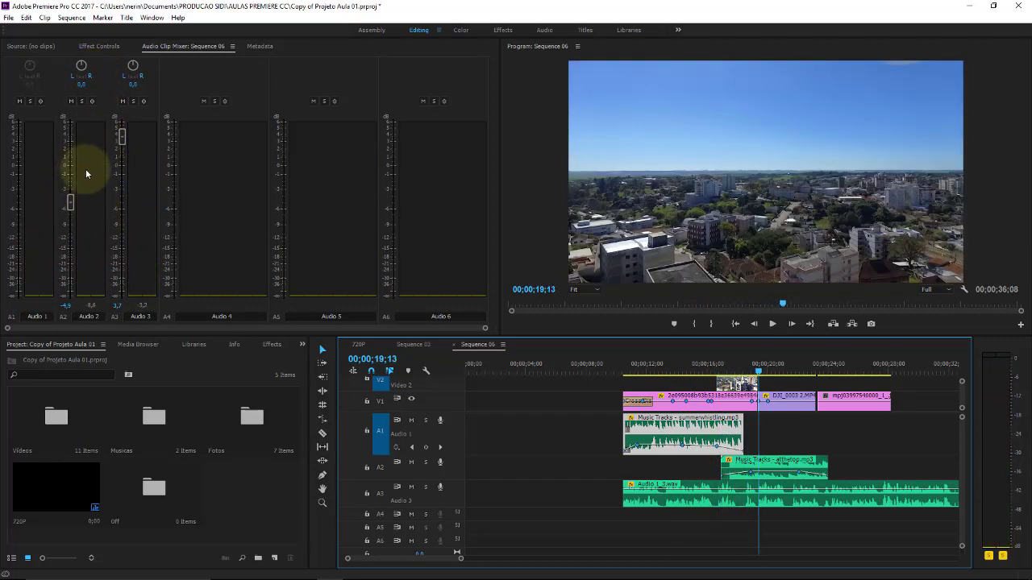
{"action": "key", "text": "space"}
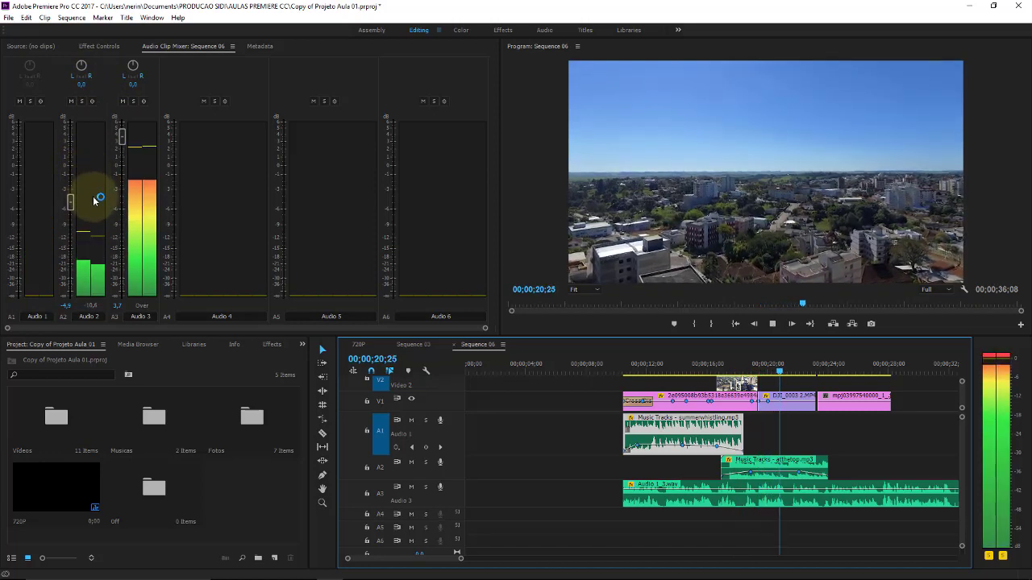
{"action": "key", "text": "space"}
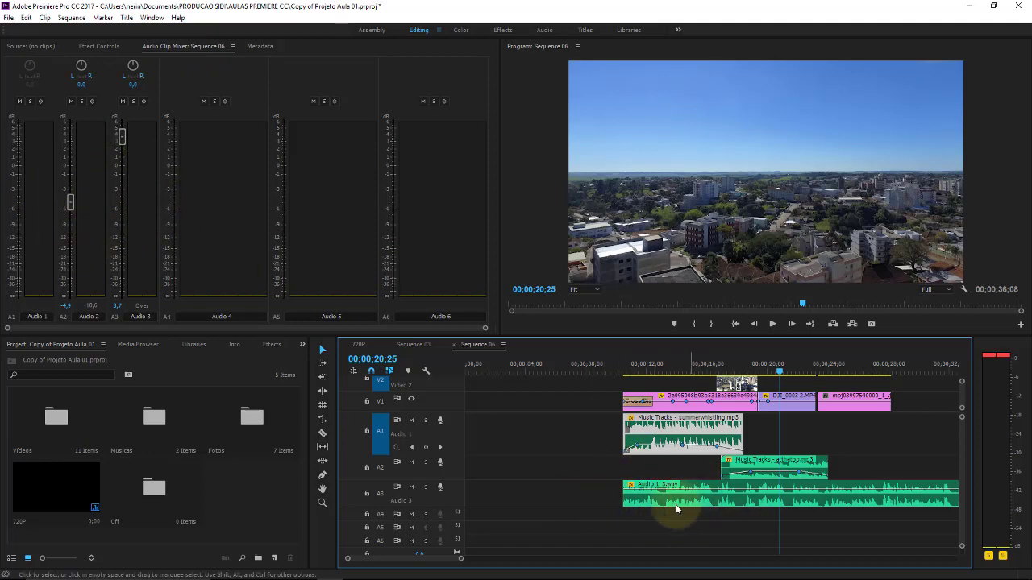
{"action": "key", "text": "space"}
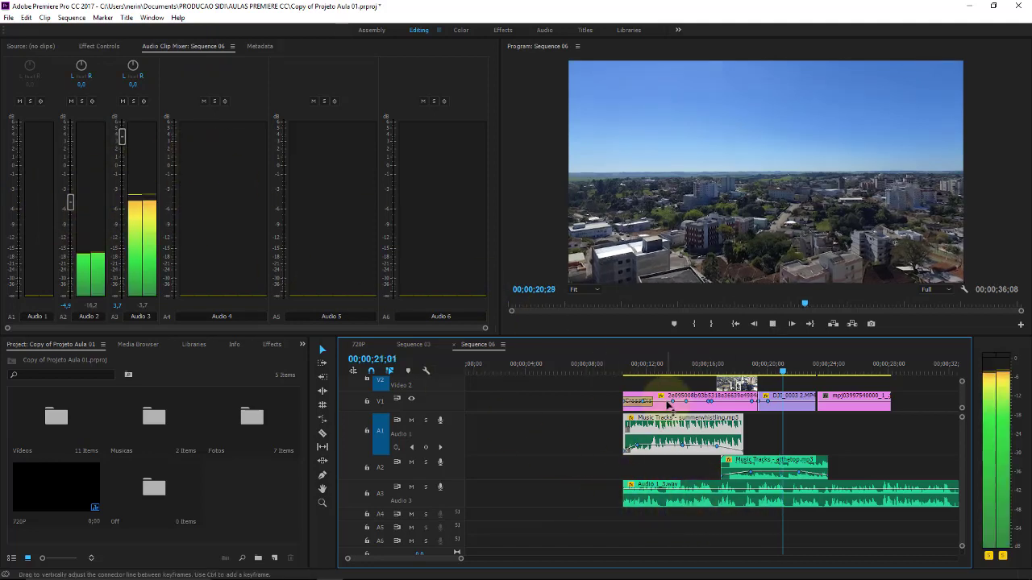
{"action": "key", "text": "space"}
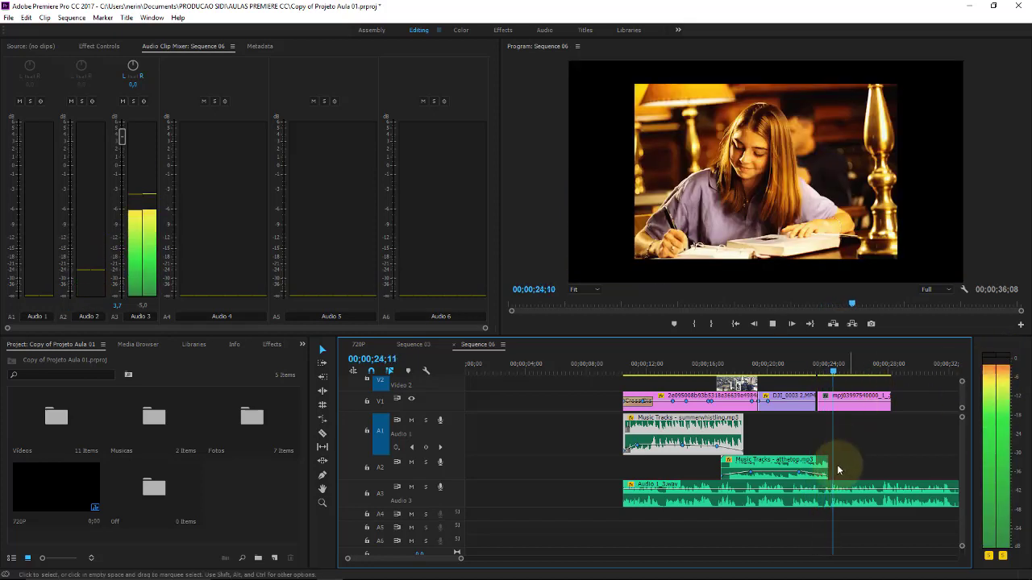
{"action": "key", "text": "space"}
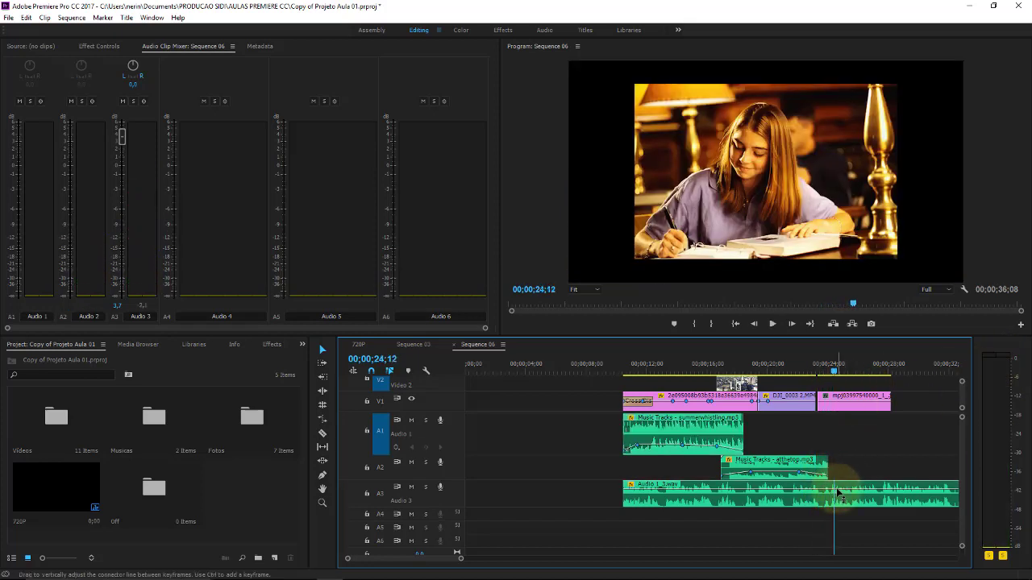
{"action": "left_click", "coordinate": [837, 493]}
{"action": "key", "text": "space"}
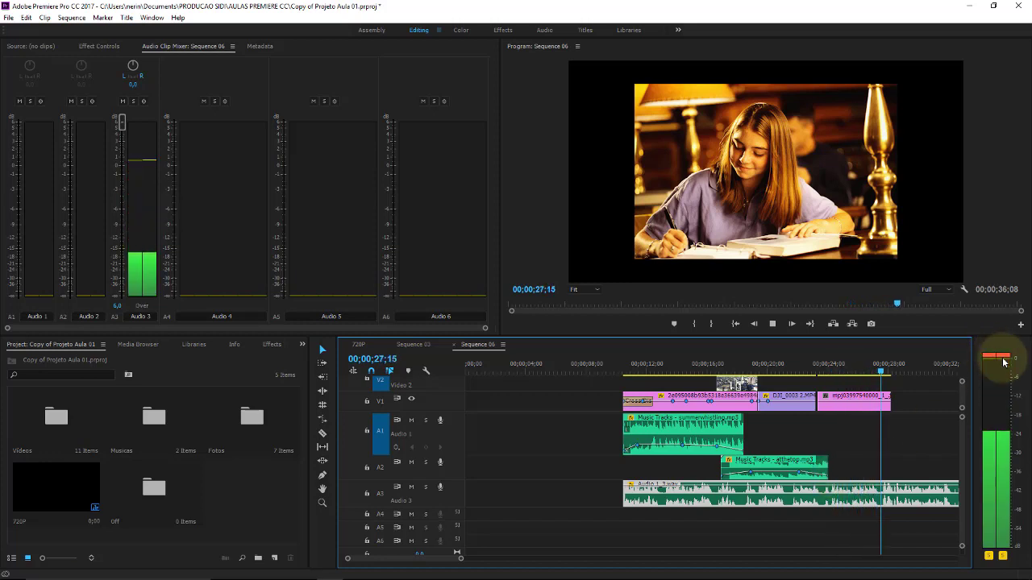
{"action": "key", "text": "space"}
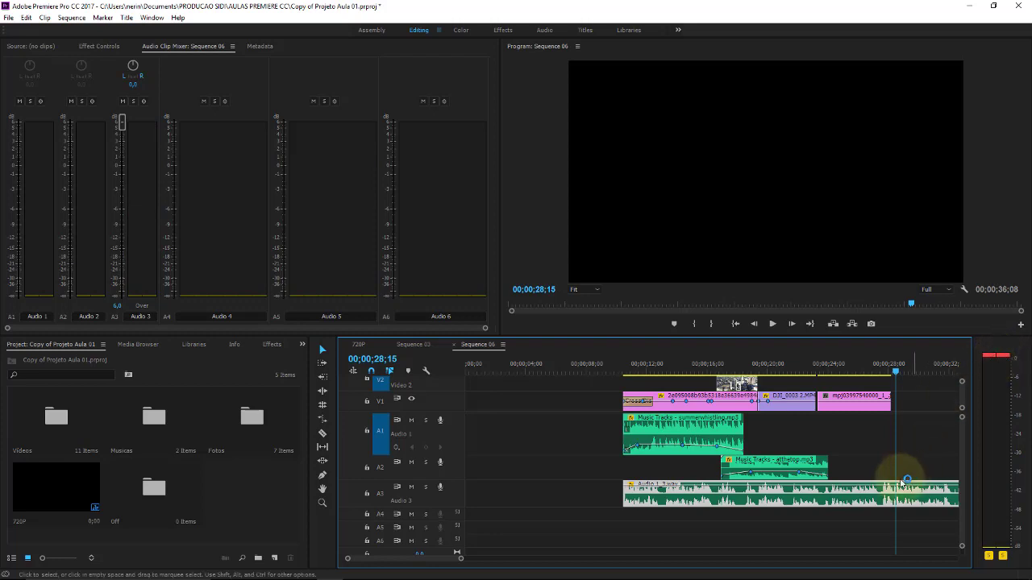
{"action": "key", "text": "space"}
{"action": "key", "text": "space"}
- Drag the A3 clip's volume band up to about 3,94 dB, then stop playback
{"action": "left_click_drag", "start_coordinate": [866, 490], "coordinate": [872, 486]}
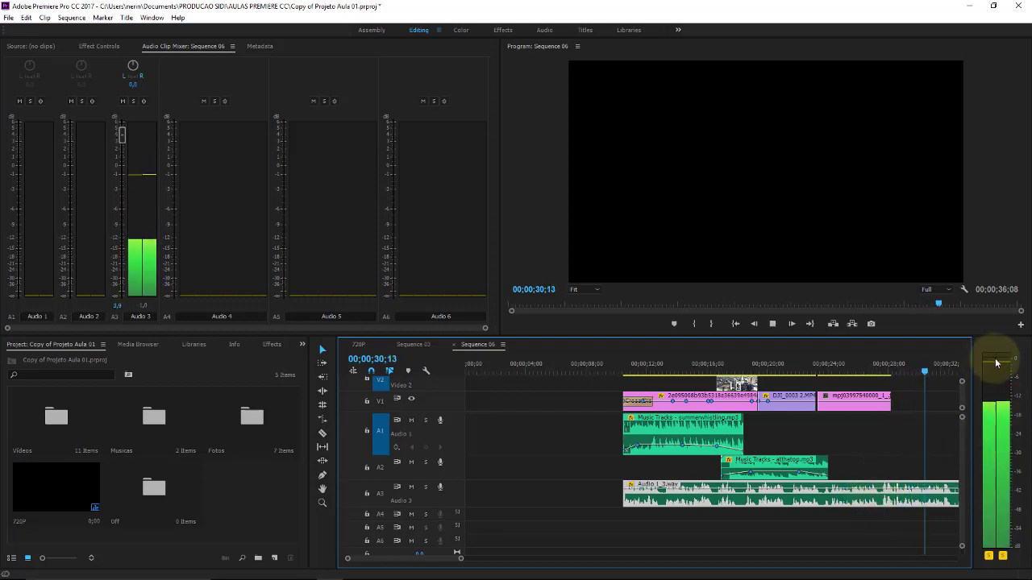
{"action": "key", "text": "space"}
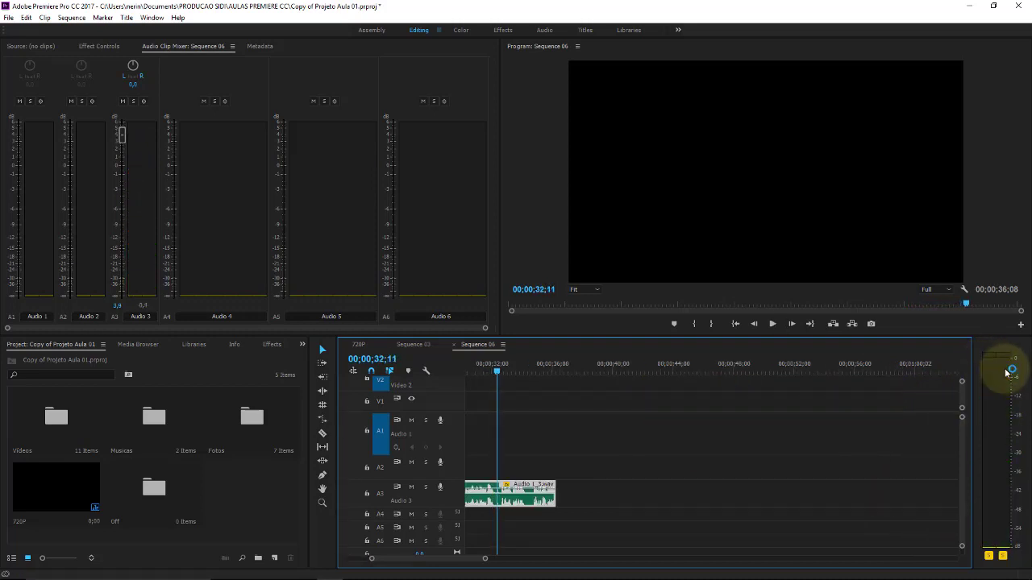
{"action": "left_click_drag", "start_coordinate": [458, 558], "coordinate": [439, 555]}
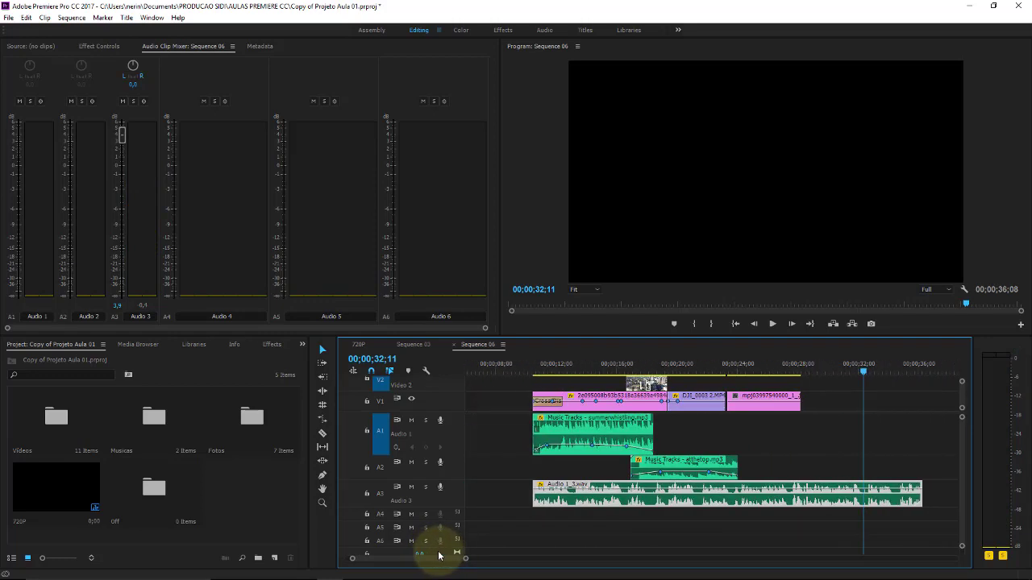